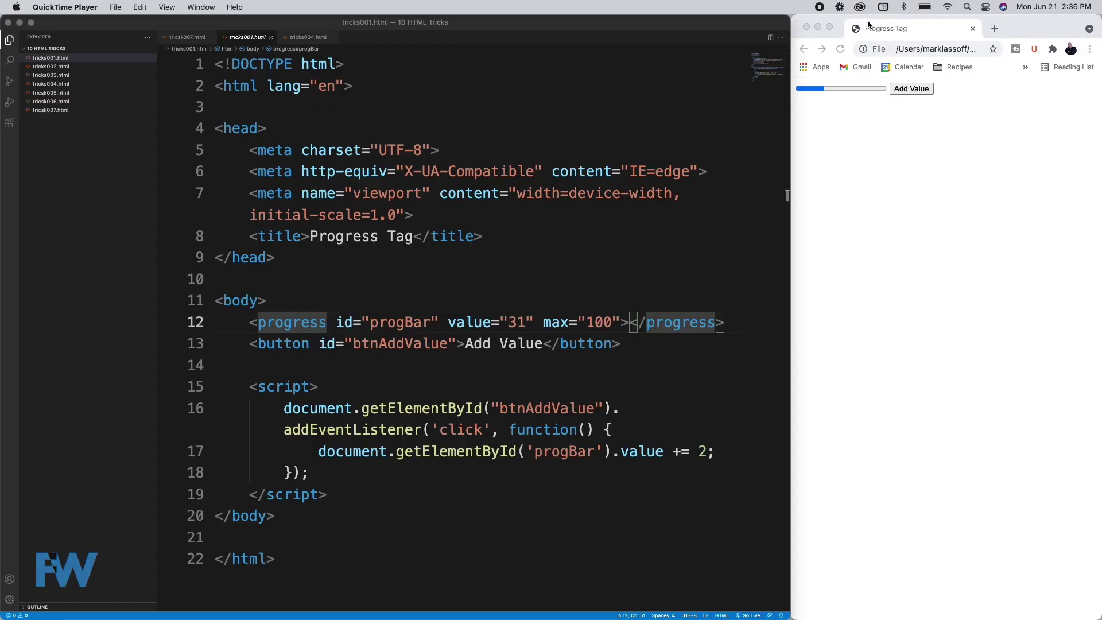
Raise the progress bar almost to full with repeated Add Value presses.
click(913, 90)
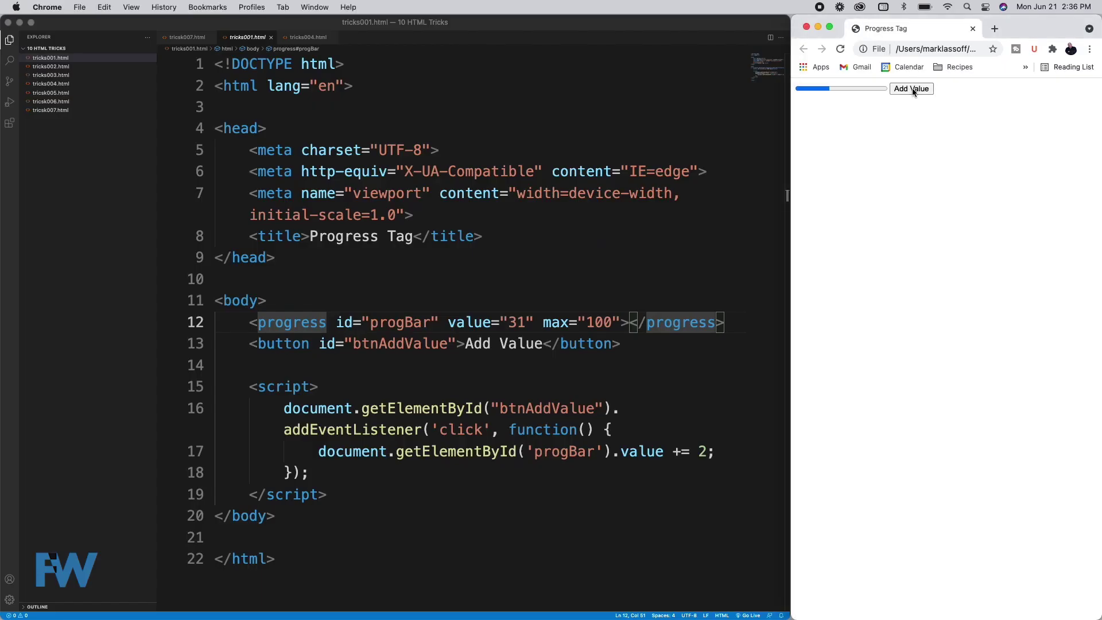
double_click(912, 90)
double_click(912, 90)
double_click(912, 90)
double_click(912, 91)
click(914, 92)
Reload the preview to reset the bar to 31, then raise it to about half.
click(839, 48)
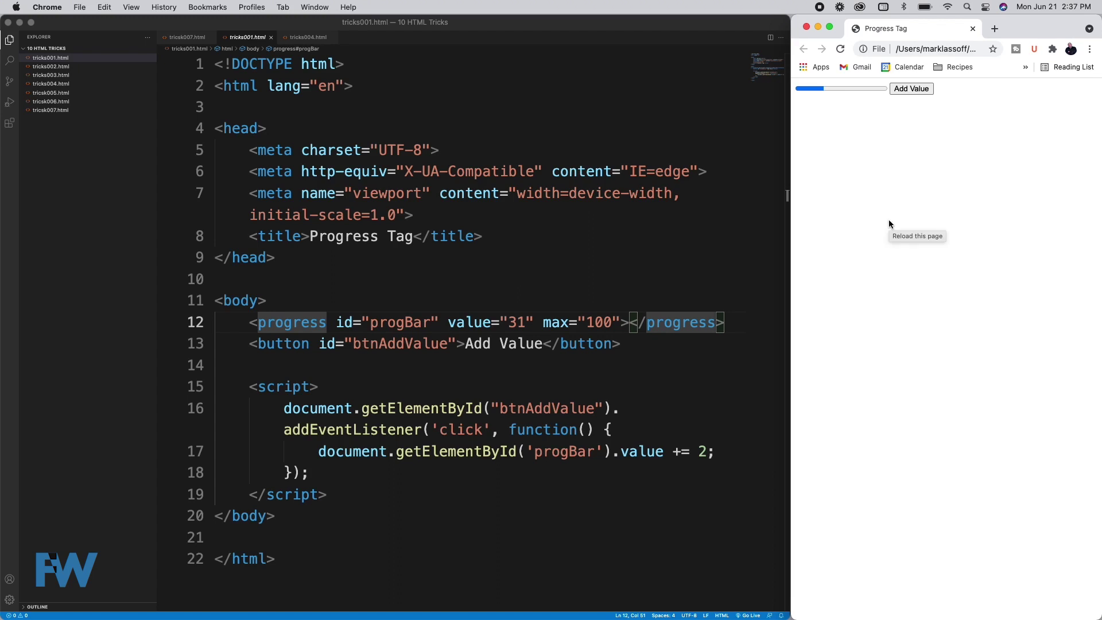
click(911, 88)
click(912, 89)
click(912, 89)
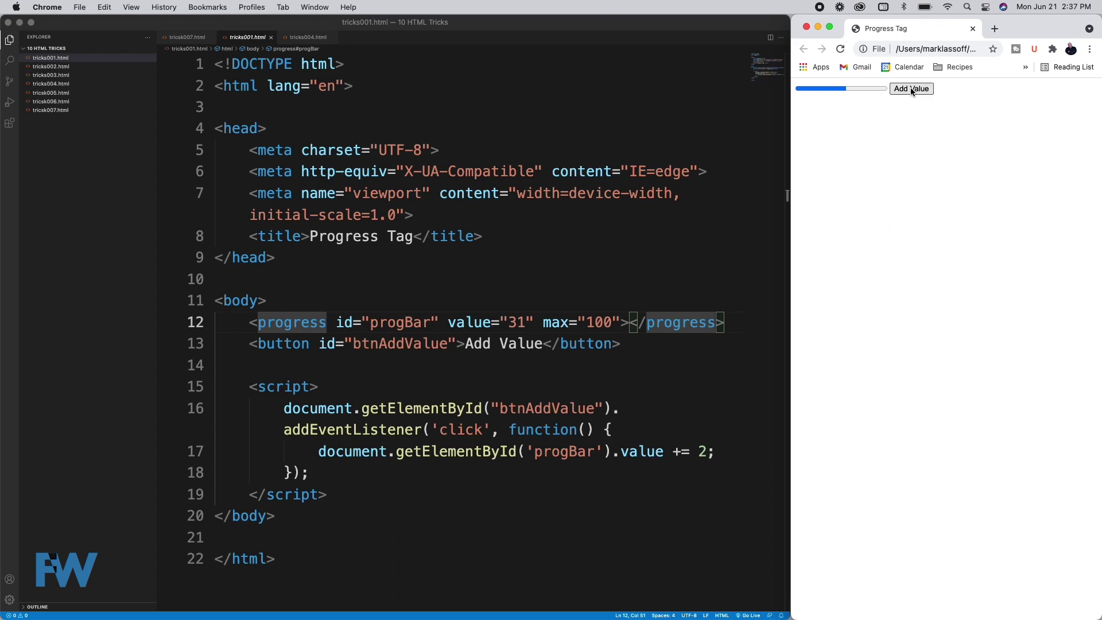
Change the progress bar's starting value from 31 to 0, save, and reload the preview.
double_click(519, 323)
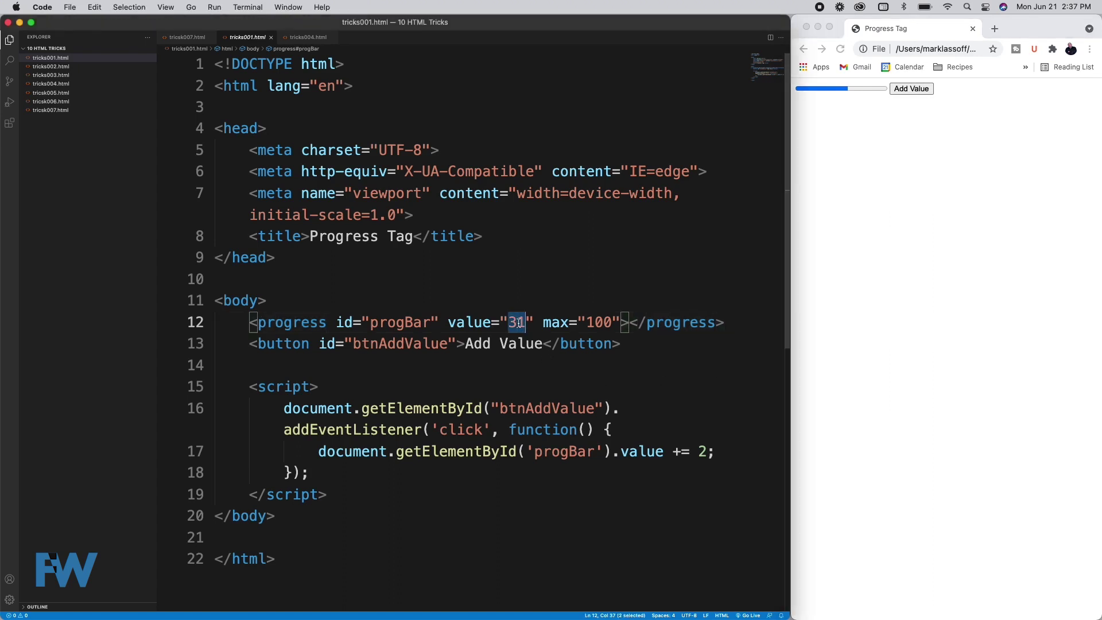
text(0)
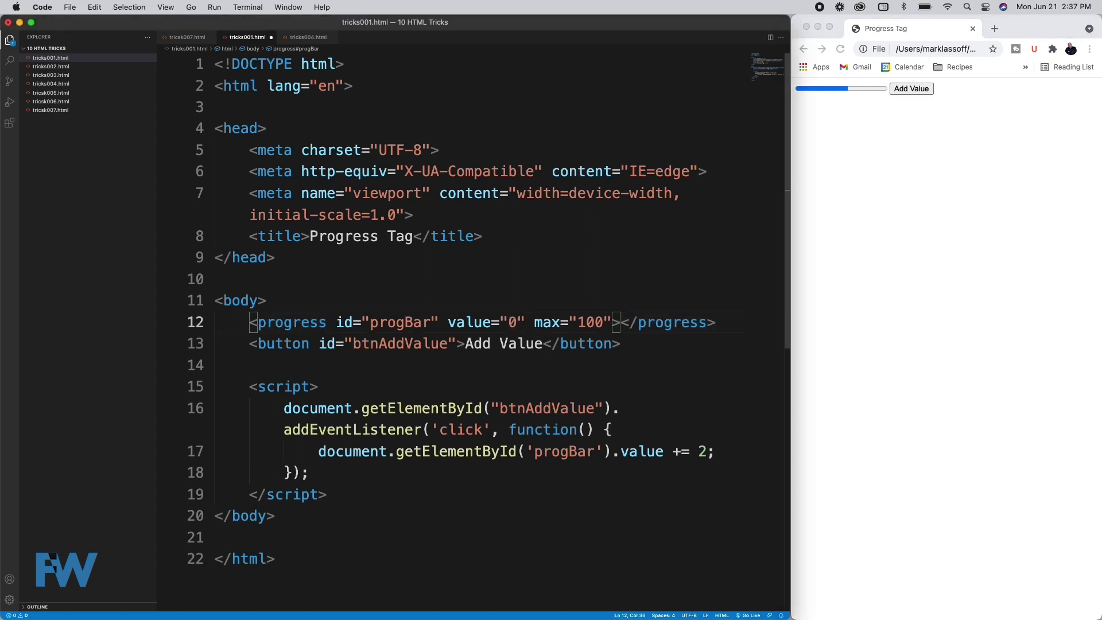
key(super+s)
click(827, 32)
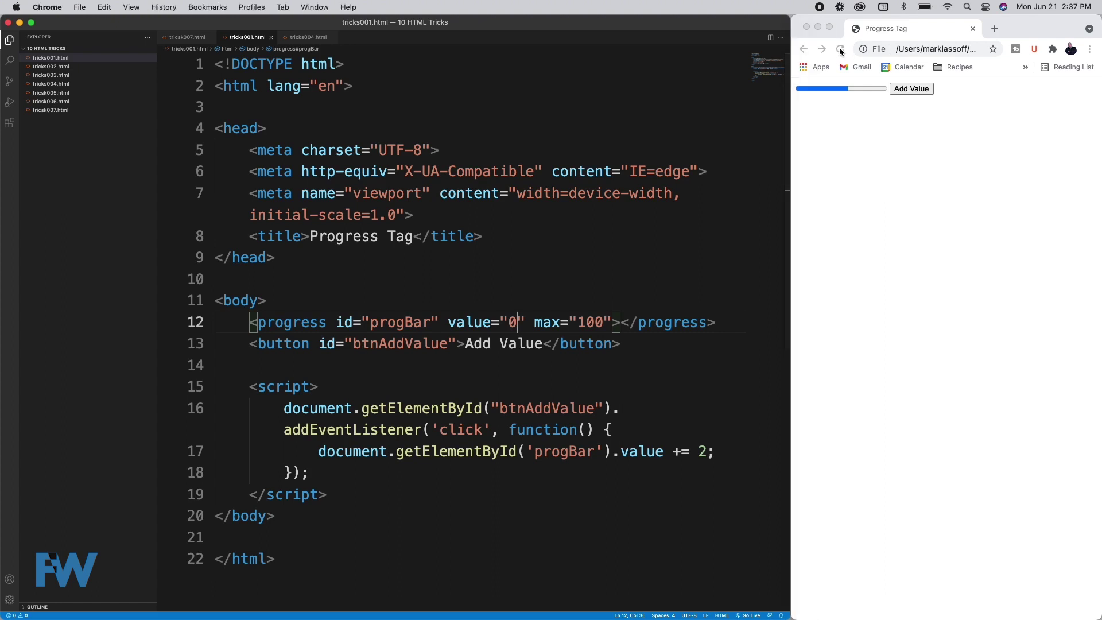
Fill the now-empty progress bar to full with repeated Add Value presses.
click(913, 90)
click(914, 90)
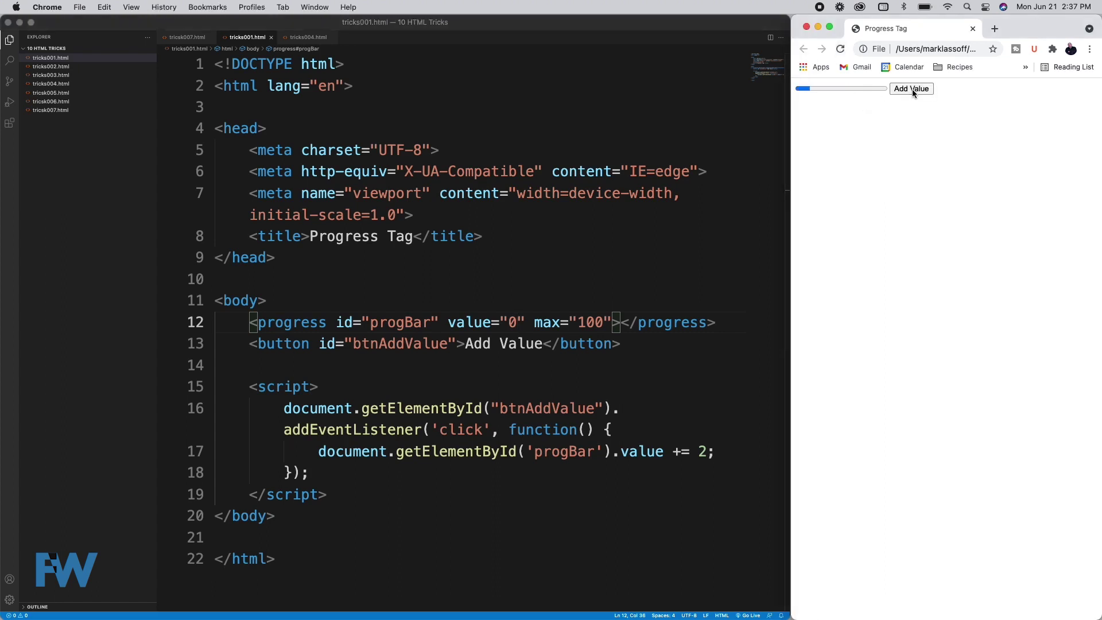
click(913, 90)
click(914, 90)
click(913, 90)
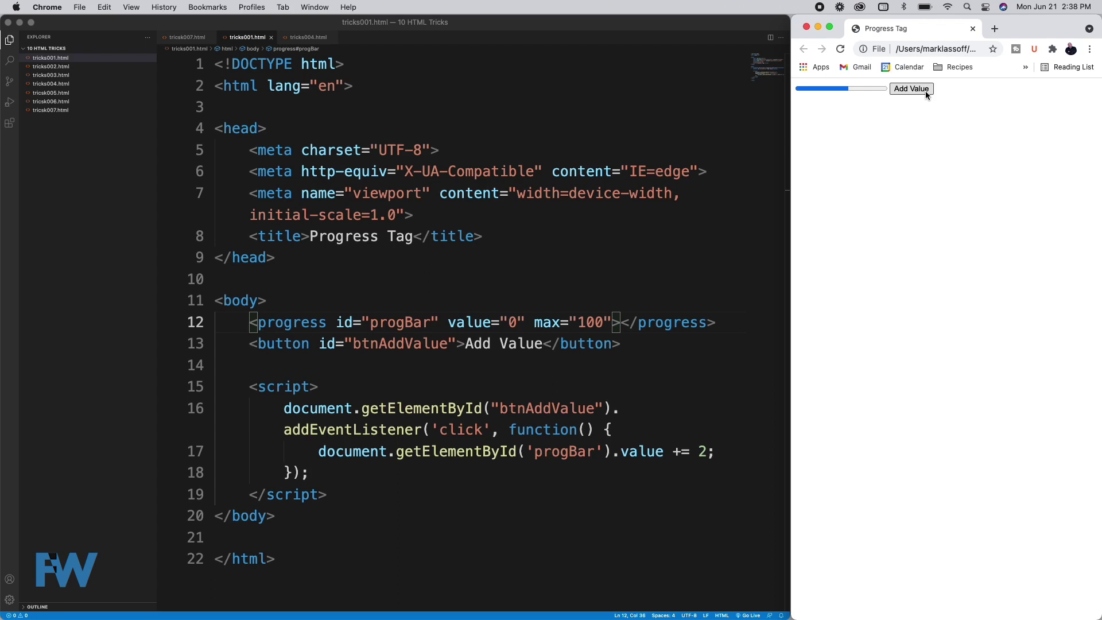
click(927, 94)
click(927, 96)
click(927, 94)
click(927, 95)
click(927, 95)
click(926, 94)
click(704, 448)
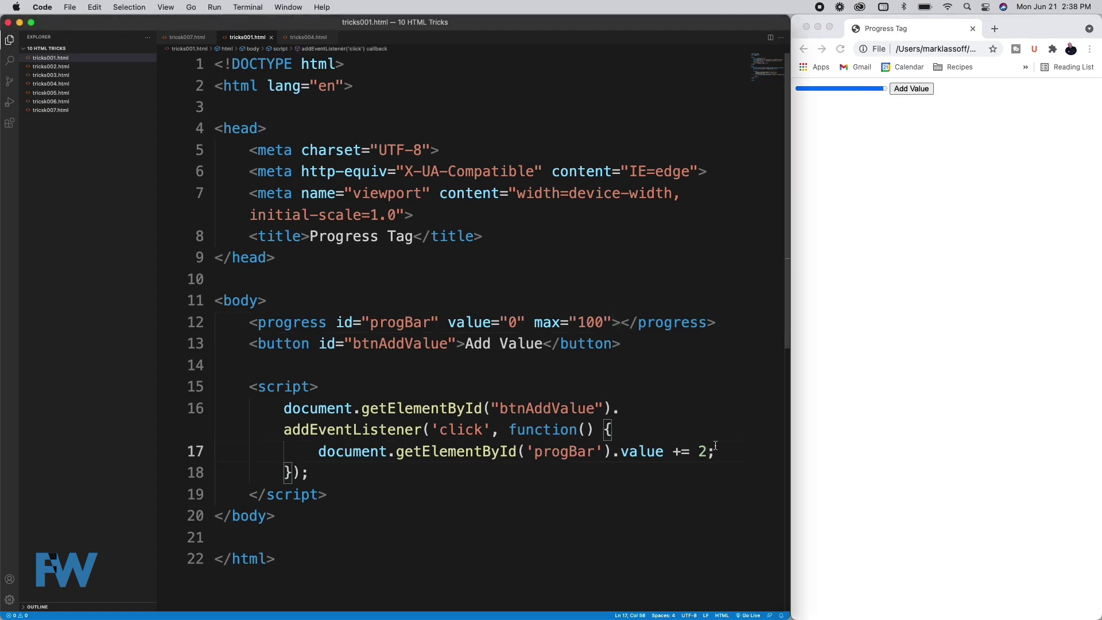
Change the line 17 increment from 2 to 1, reload, and test single-step Add Value presses.
key(BackSpace)
text(1)
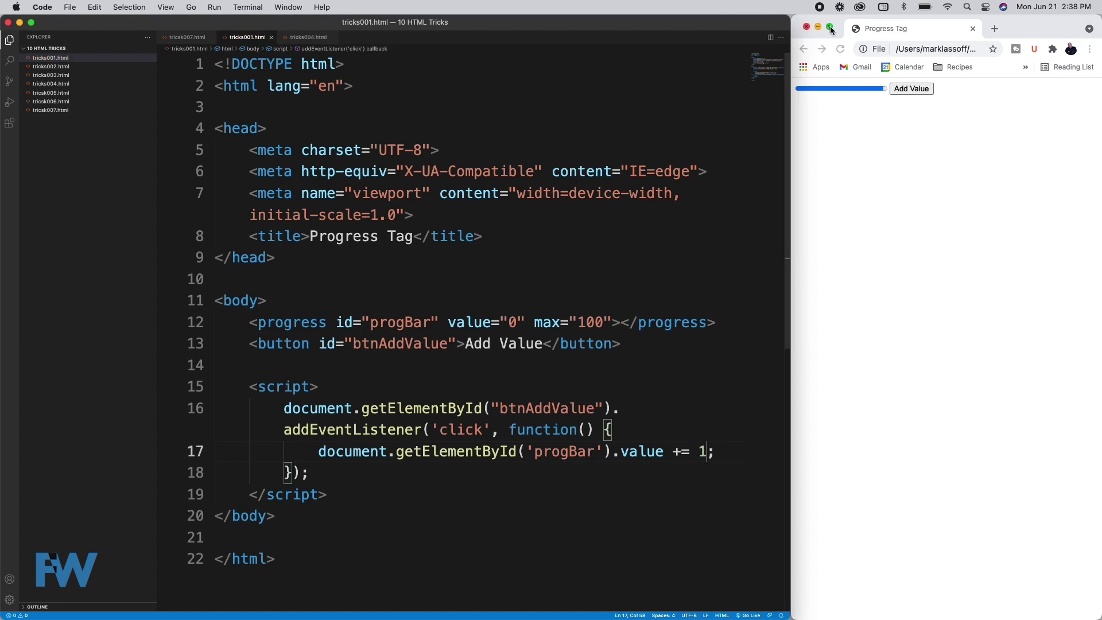
click(840, 50)
click(912, 89)
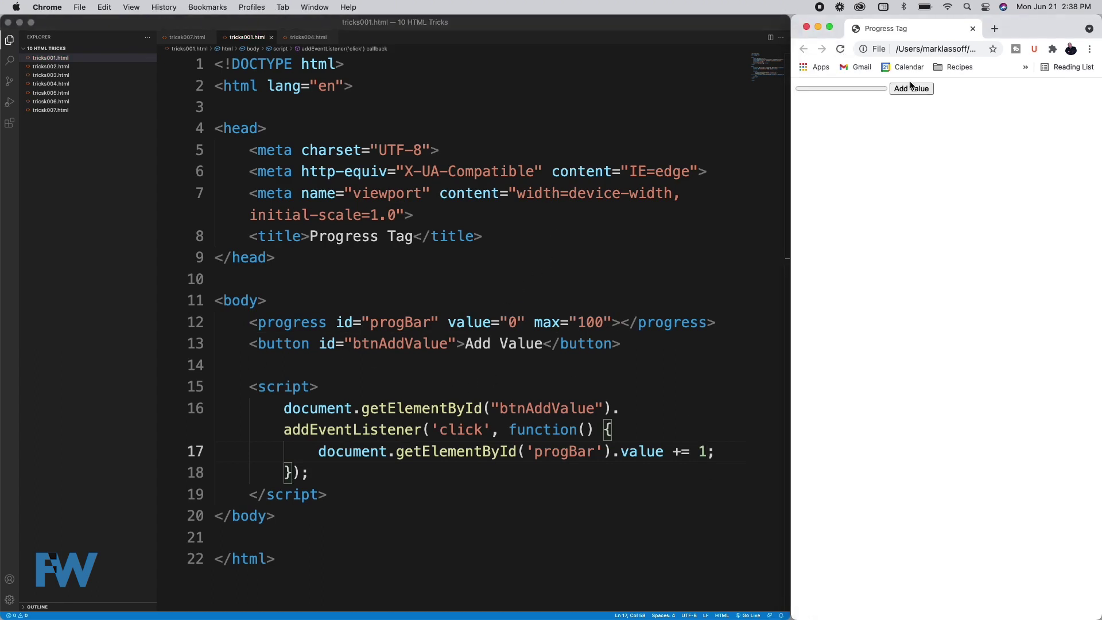
click(911, 88)
click(912, 88)
click(911, 89)
click(911, 89)
click(910, 89)
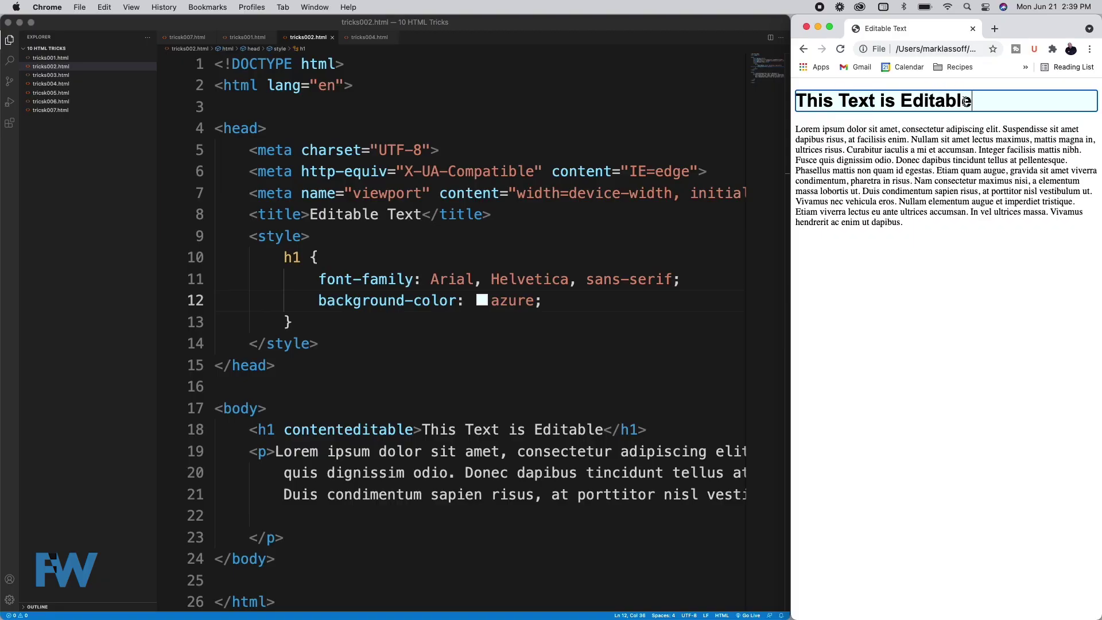
Retype the editable heading as 'This text has been edited' and try selecting the paragraph text.
shift+click(799, 99)
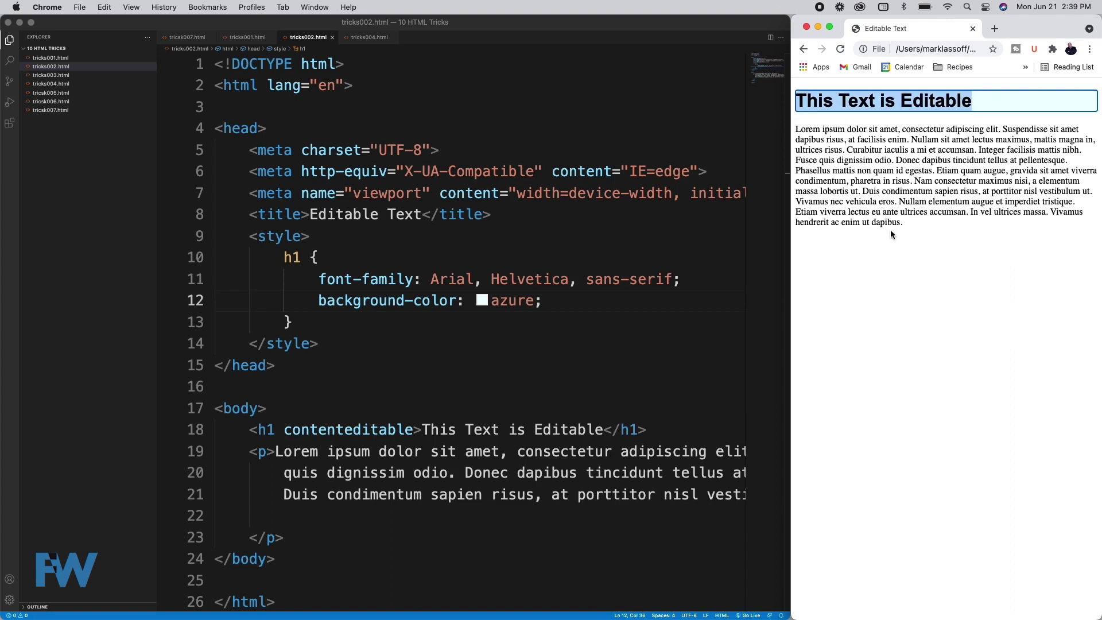
text(This text)
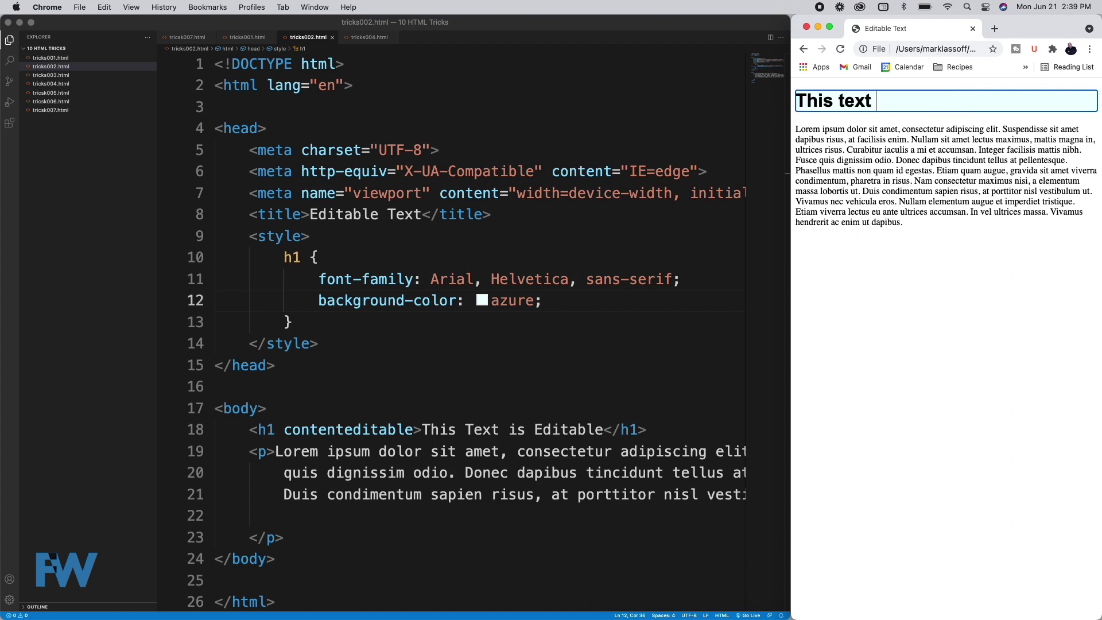
text( has been edited)
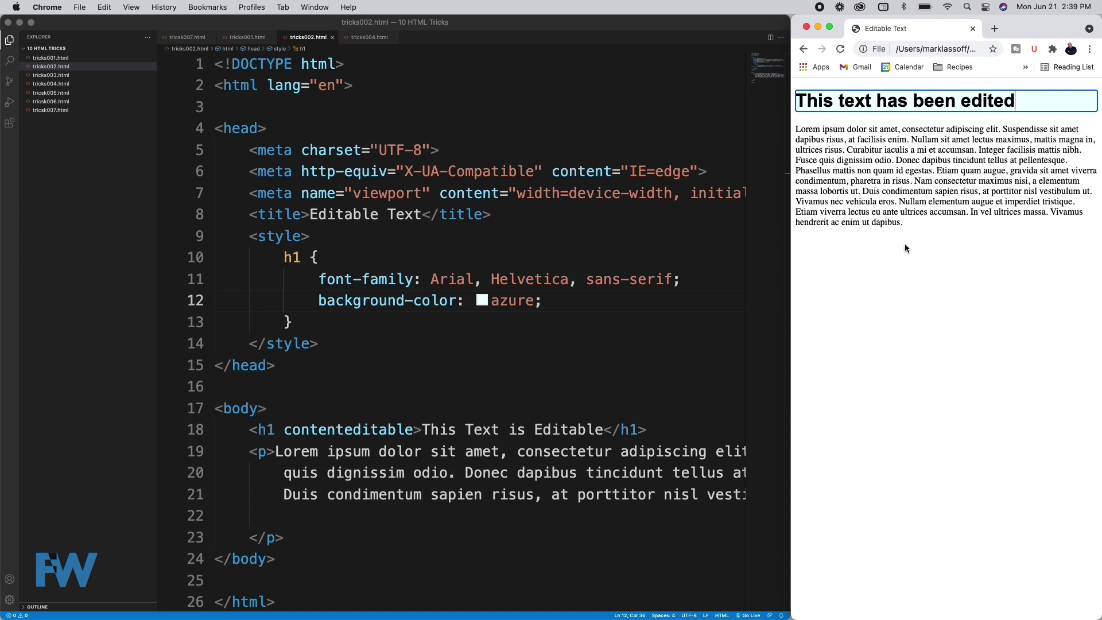
click(901, 200)
triple_click(901, 200)
click(901, 199)
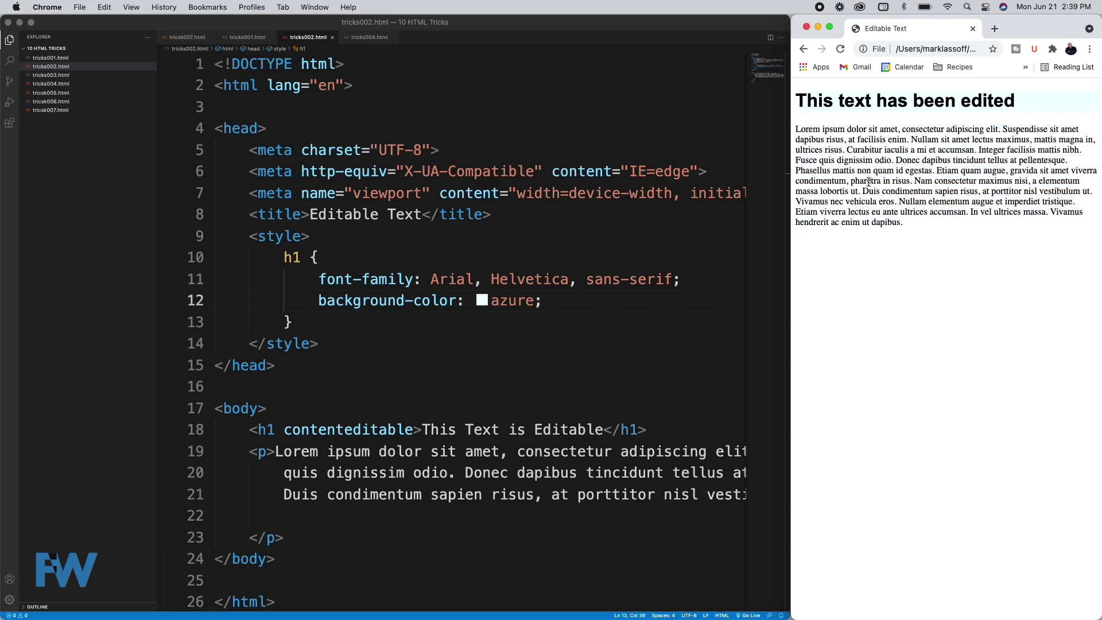
drag(869, 181, 923, 183)
click(923, 183)
Add the contenteditable attribute to the paragraph's <p> tag on line 19.
click(271, 452)
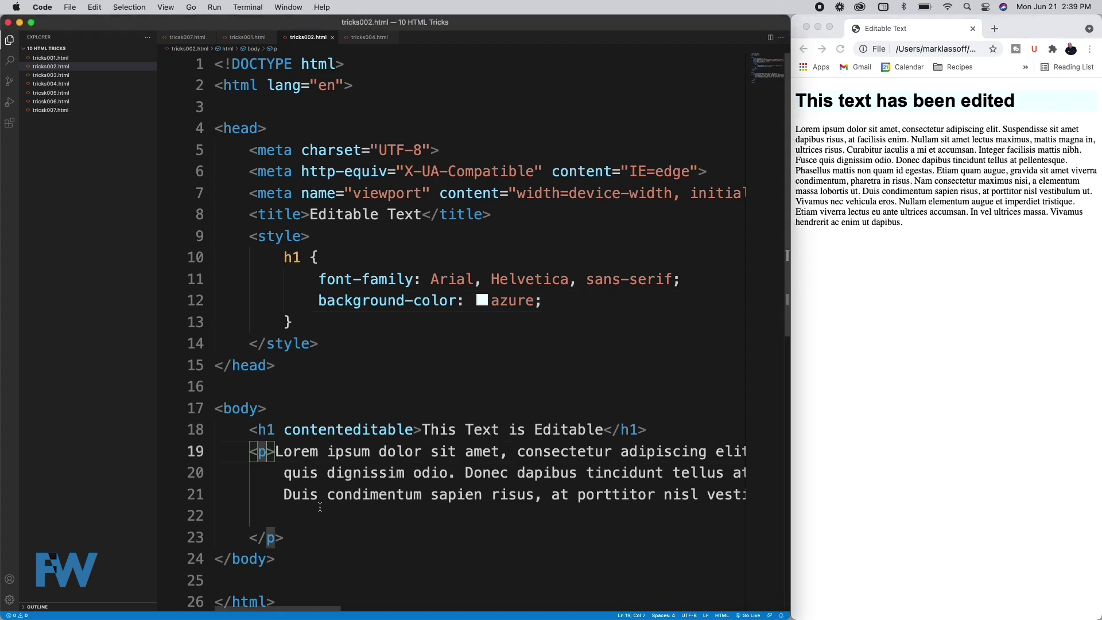
text(conte)
key(Return)
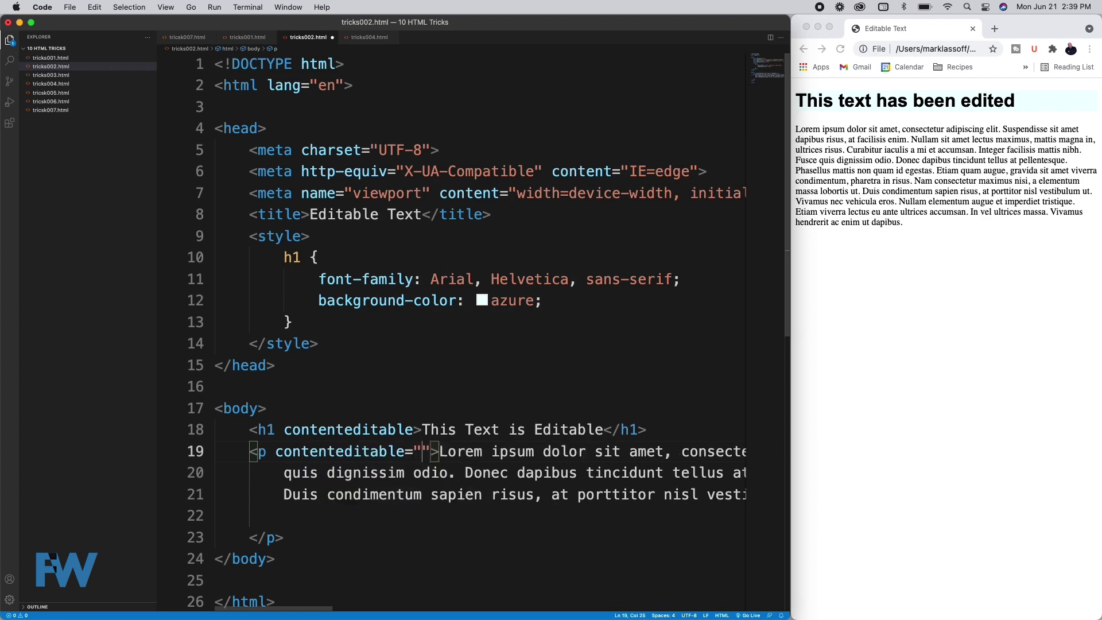
key(BackSpace)
key(BackSpace)
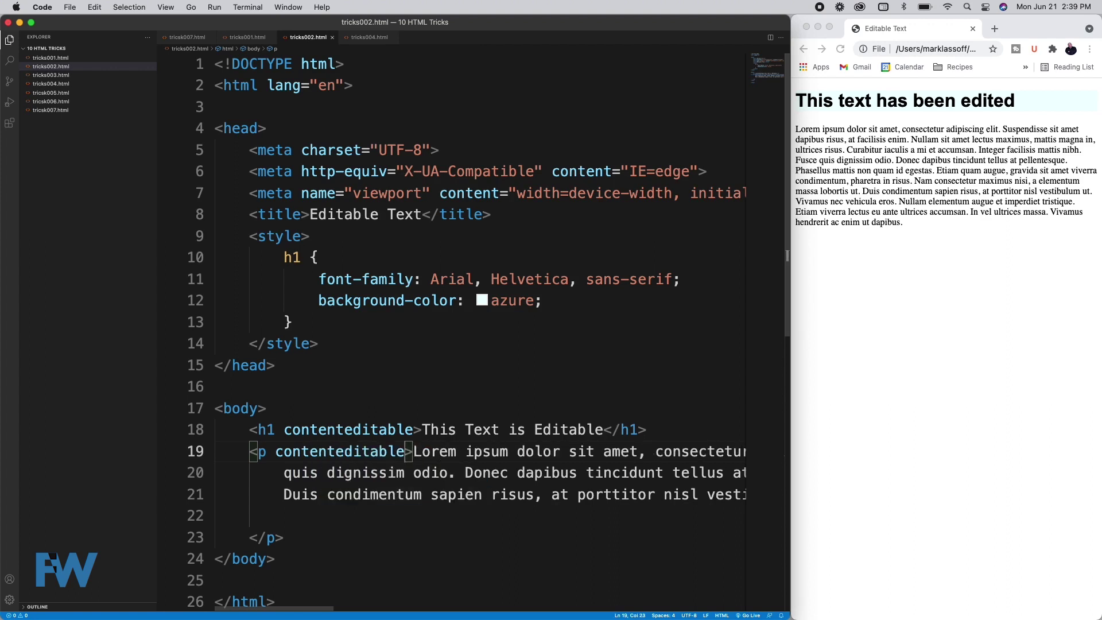
Reload the preview and replace the paragraph text with 'HTML is fun!'.
click(841, 49)
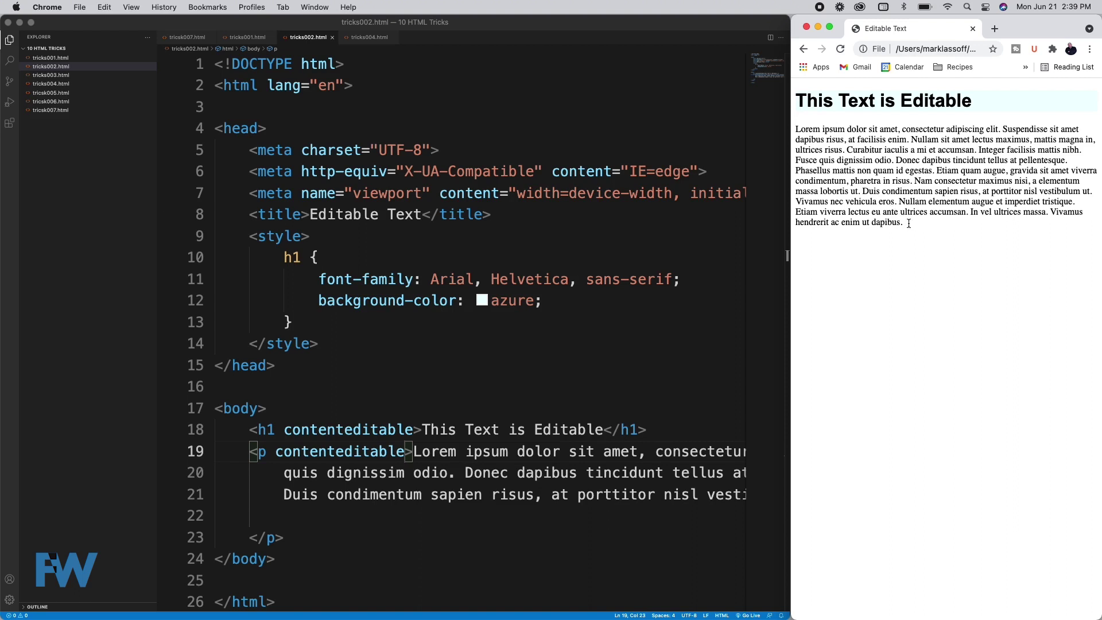
drag(906, 224, 796, 137)
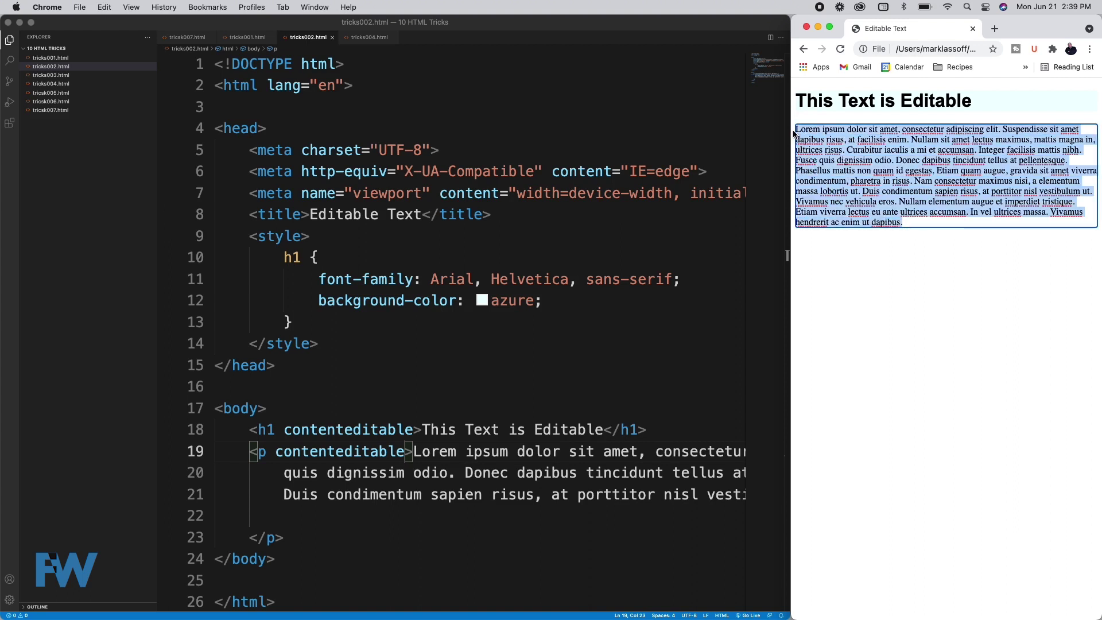
key(BackSpace)
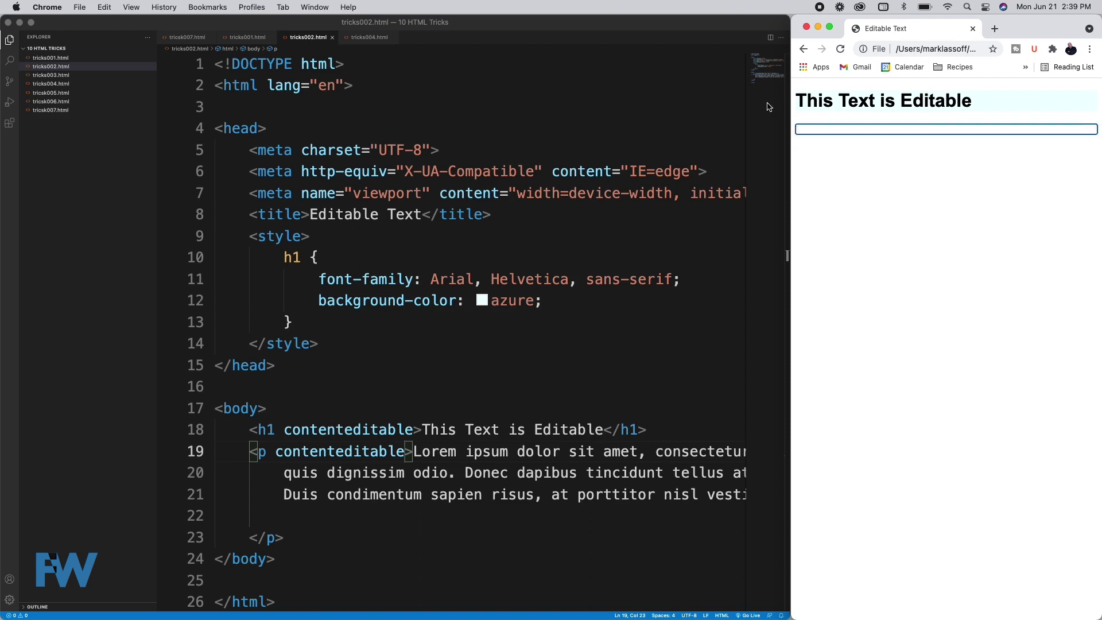
text(HTML is fun!)
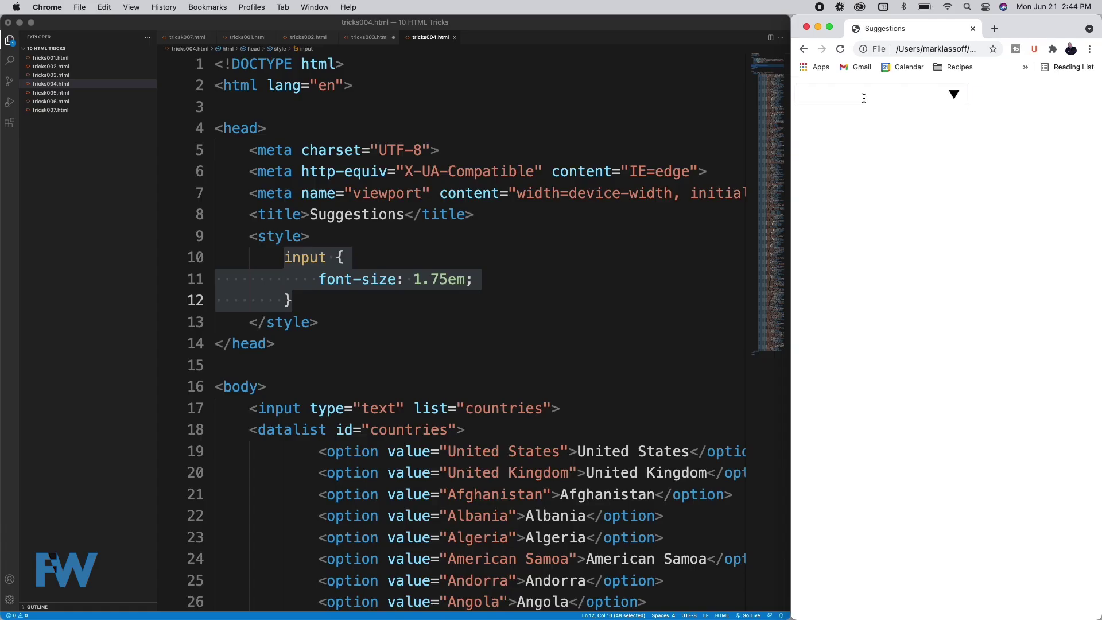
Type a partial country name and choose Barbados from the suggestions.
click(863, 97)
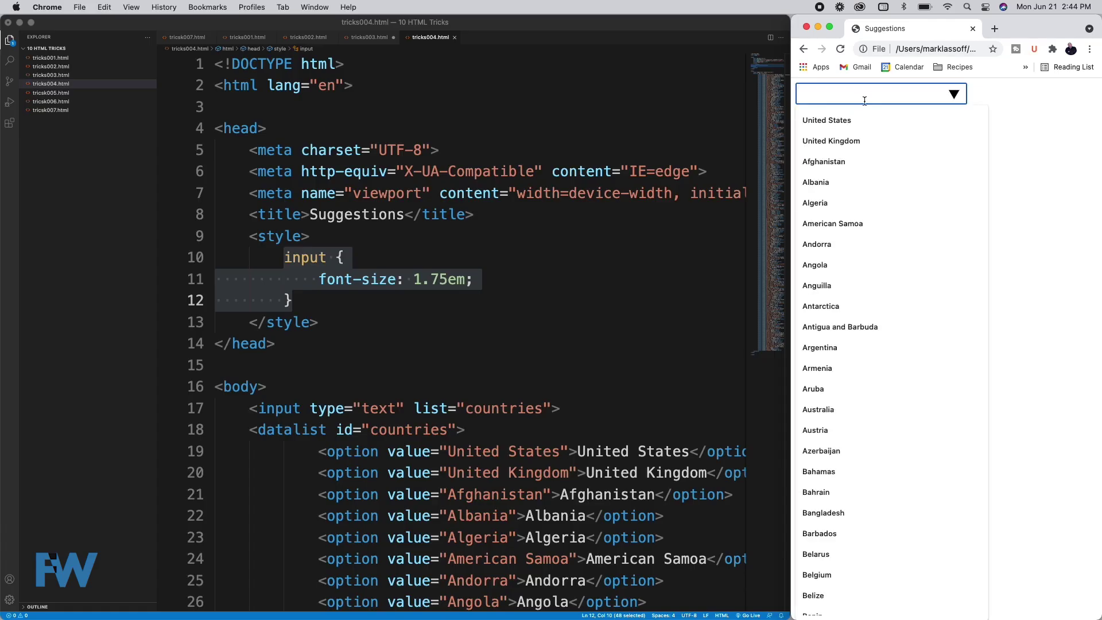
scroll(867, 198, down, 1)
scroll(867, 203, down, 4)
scroll(867, 203, down, 3)
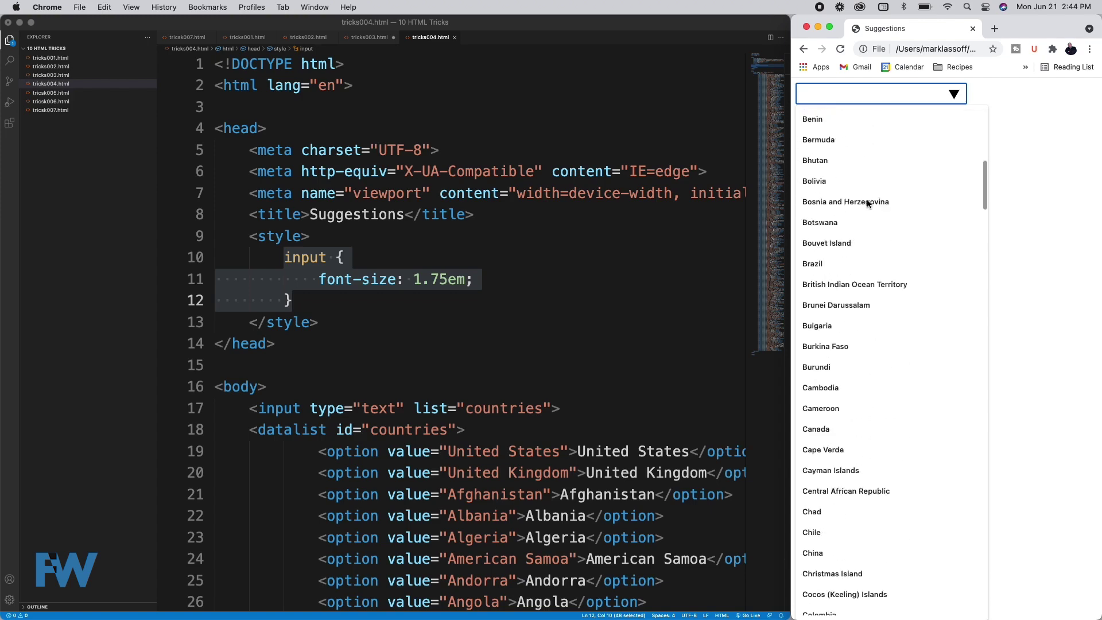
scroll(867, 203, down, 2)
scroll(867, 204, up, 6)
scroll(867, 204, up, 1)
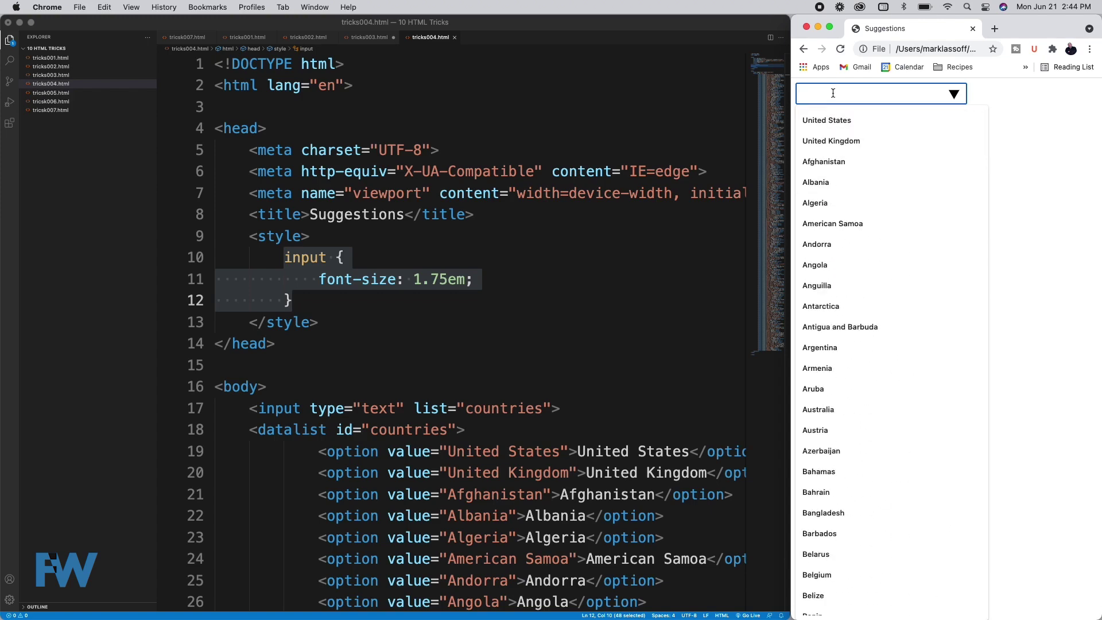
text(B)
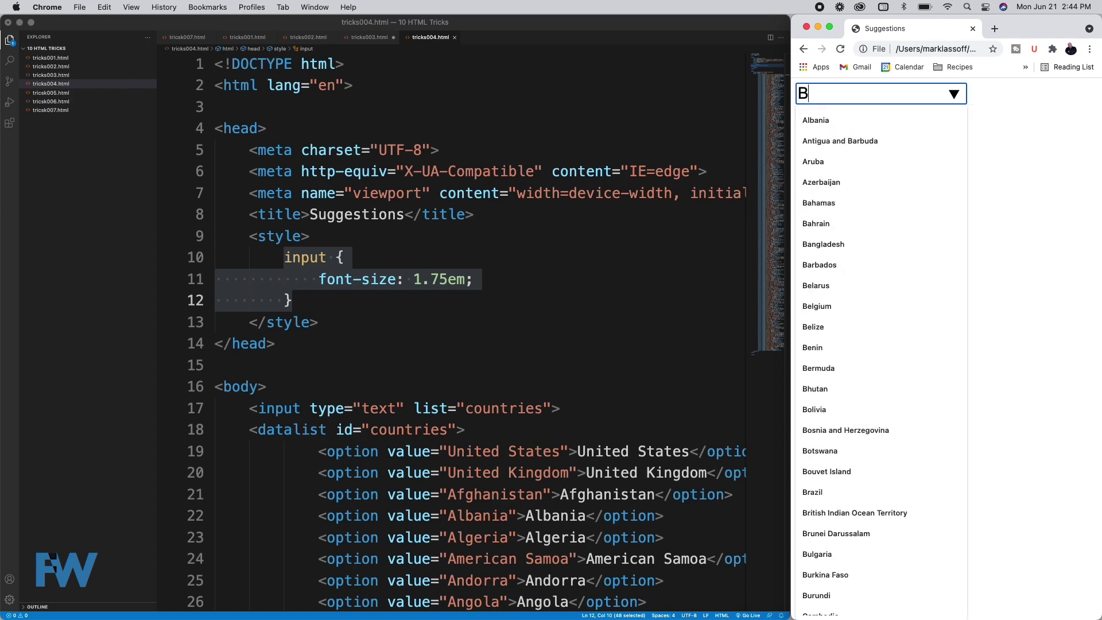
text(ab)
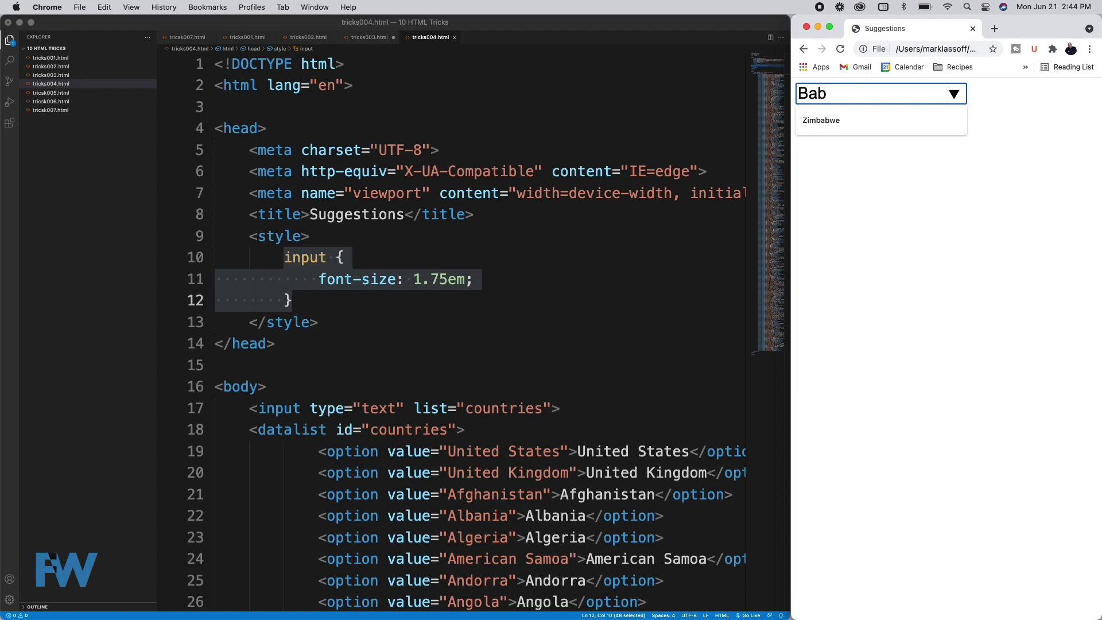
key(BackSpace)
text(r)
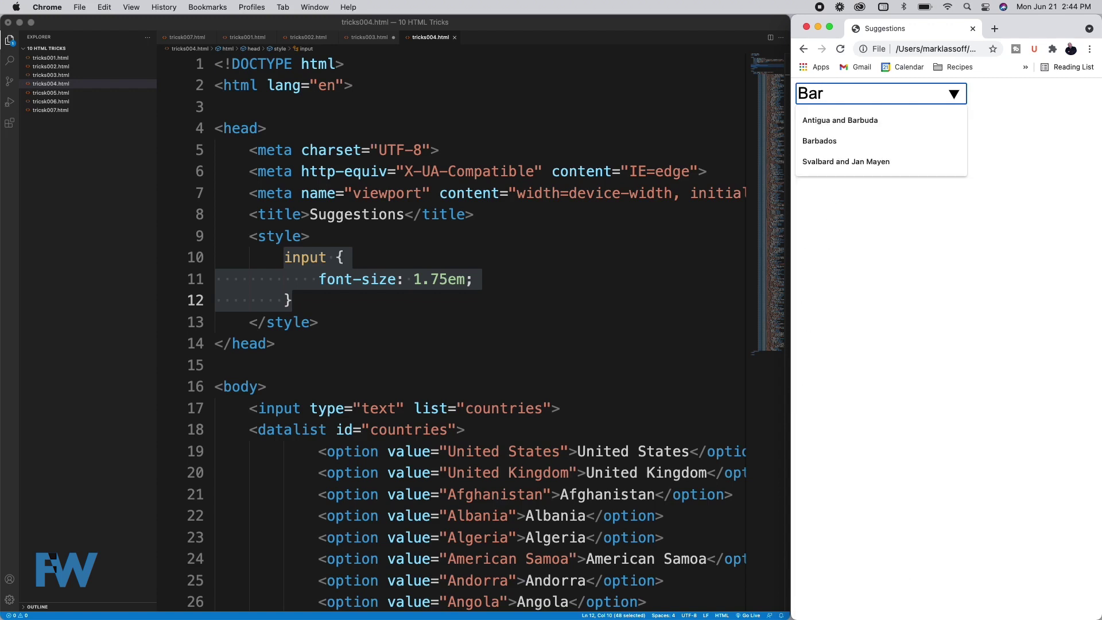
key(Down)
key(Down)
key(Down)
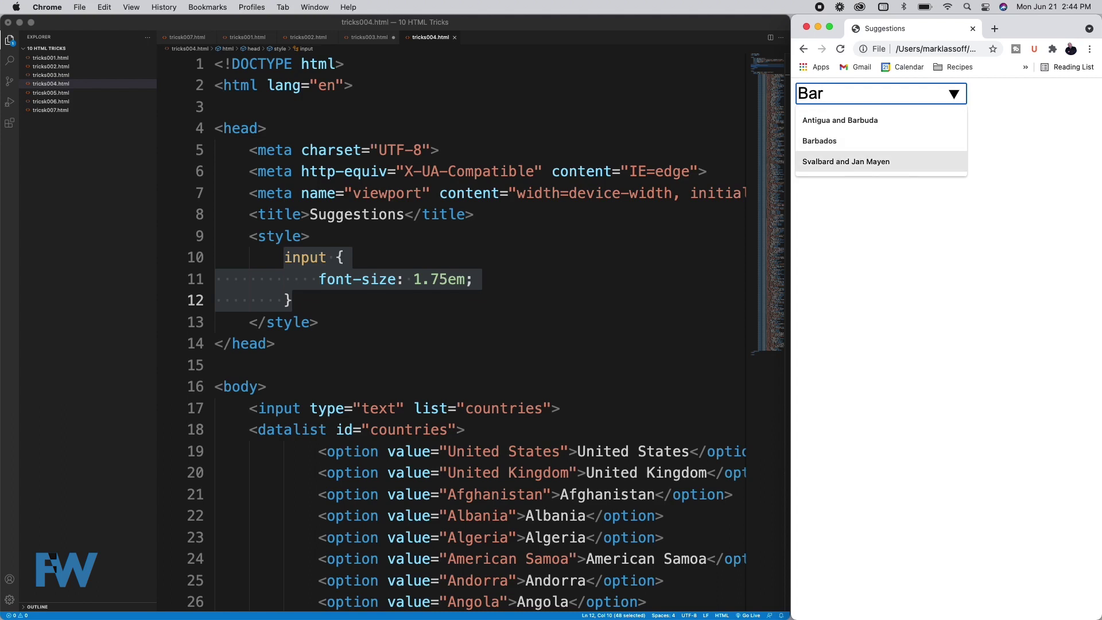
key(Up)
key(Up)
key(Down)
key(Return)
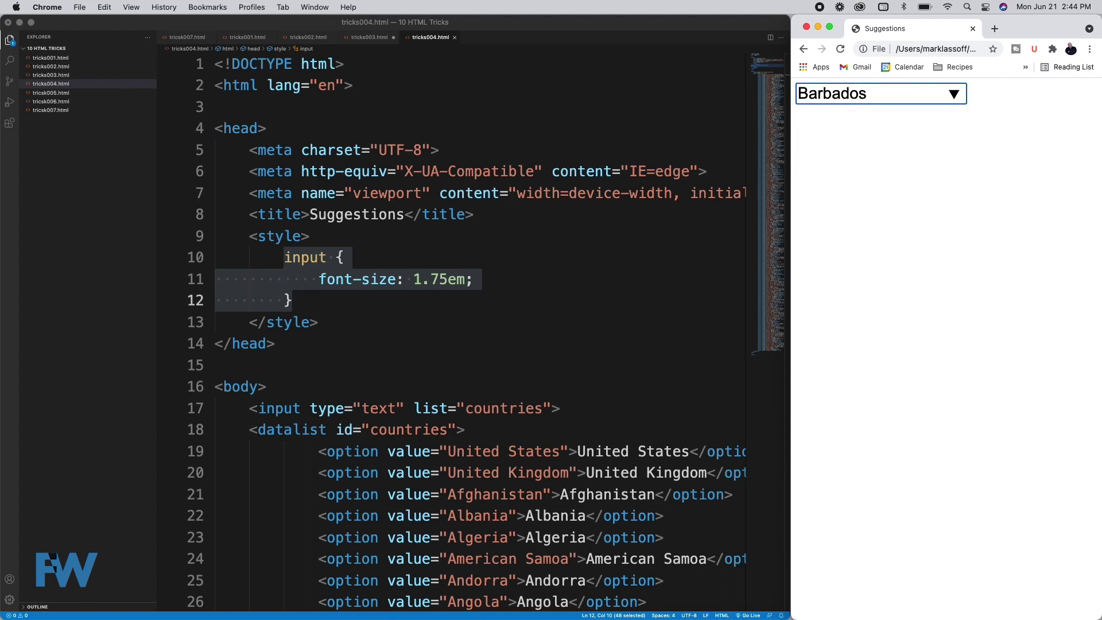
Clear the field and choose Kyrgyzstan from the suggestions.
key(BackSpace)
key(BackSpace)
key(BackSpace)
key(BackSpace)
key(BackSpace)
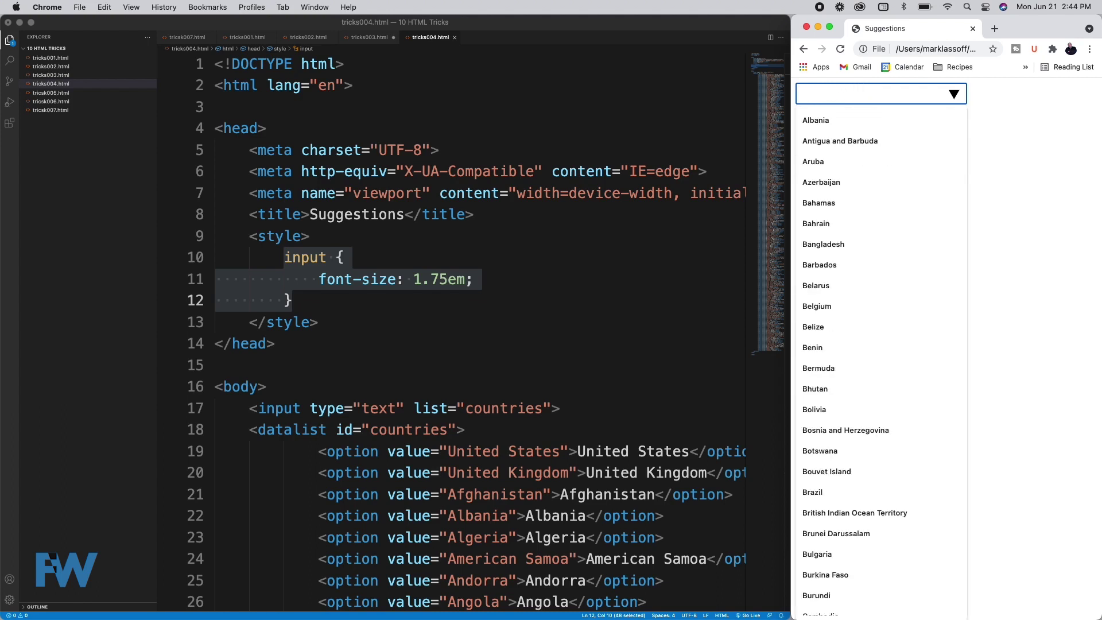
text(Zair)
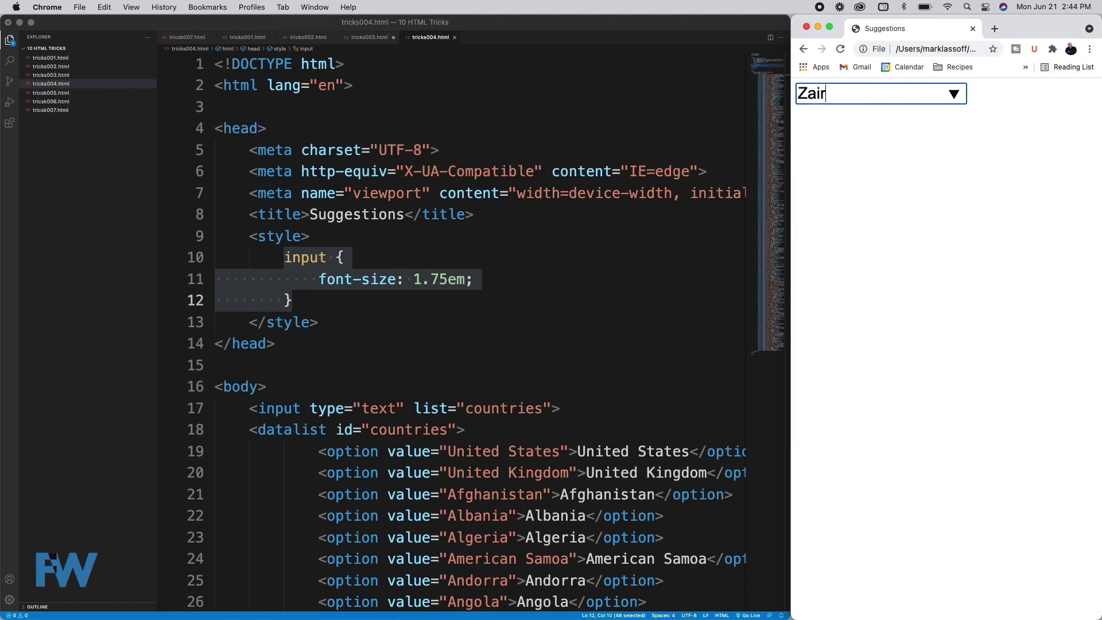
text(e)
key(BackSpace)
key(BackSpace)
key(BackSpace)
key(BackSpace)
key(BackSpace)
key(BackSpace)
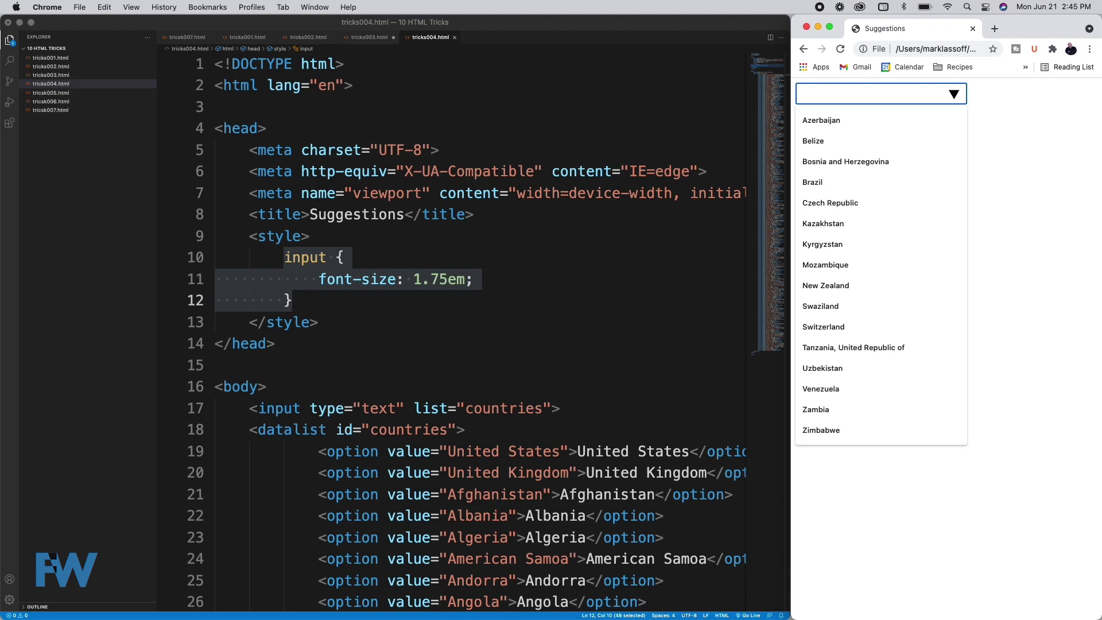
key(Down)
key(Down)
key(Down)
key(Down)
key(Down)
key(Down)
key(Return)
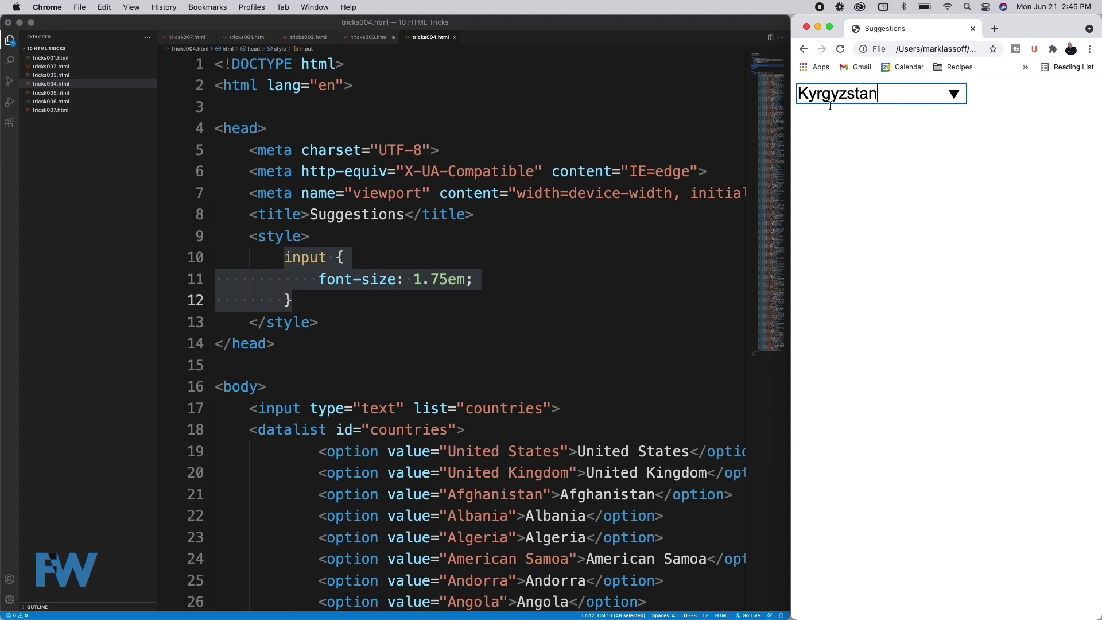
click(584, 414)
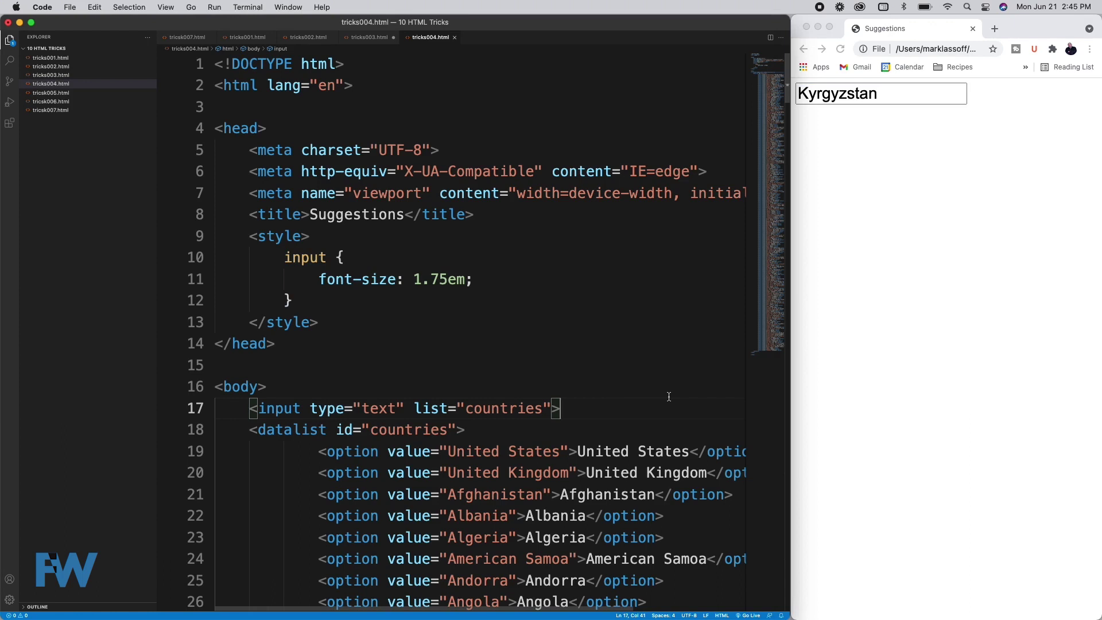
key(Down)
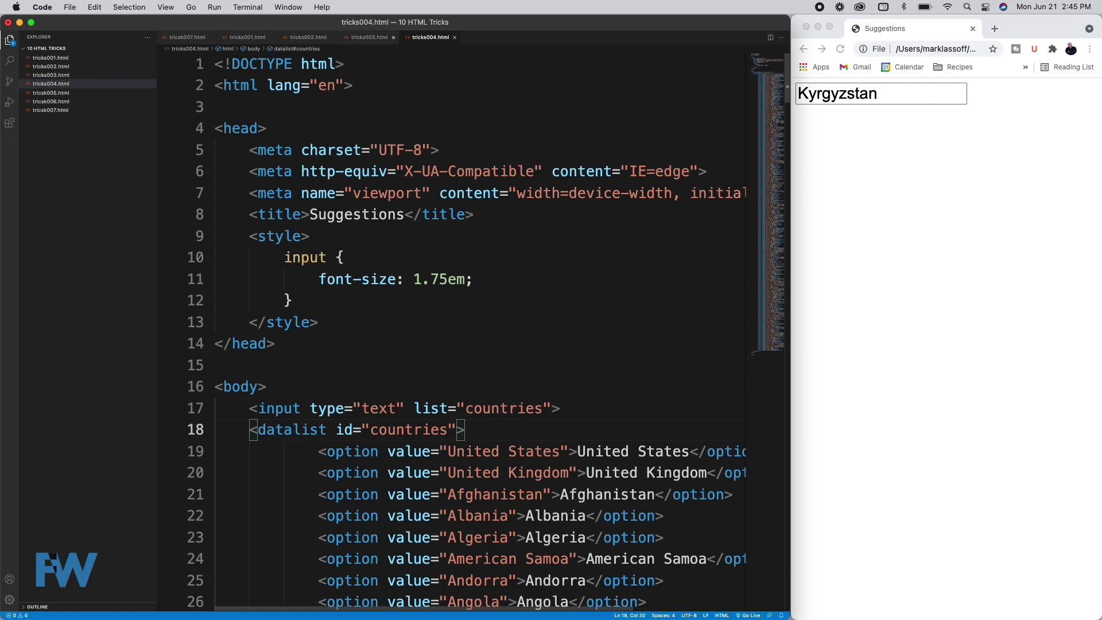
scroll(468, 333, down, 1)
scroll(468, 333, down, 15)
scroll(468, 332, down, 20)
scroll(468, 332, down, 15)
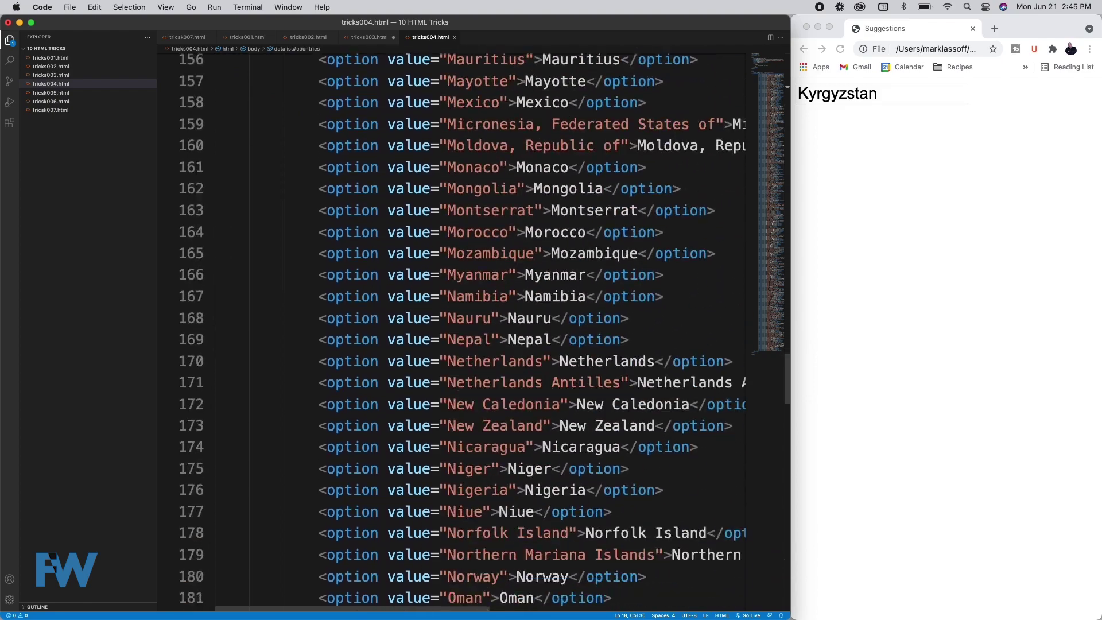
scroll(467, 333, down, 17)
scroll(468, 333, down, 10)
scroll(467, 333, down, 5)
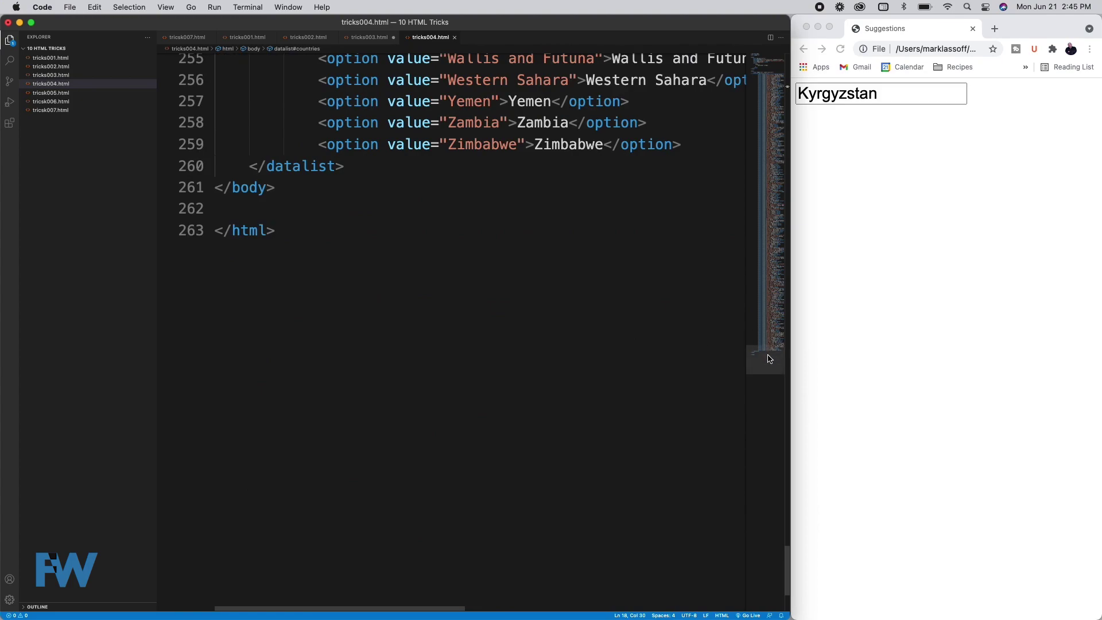
scroll(764, 345, up, 3)
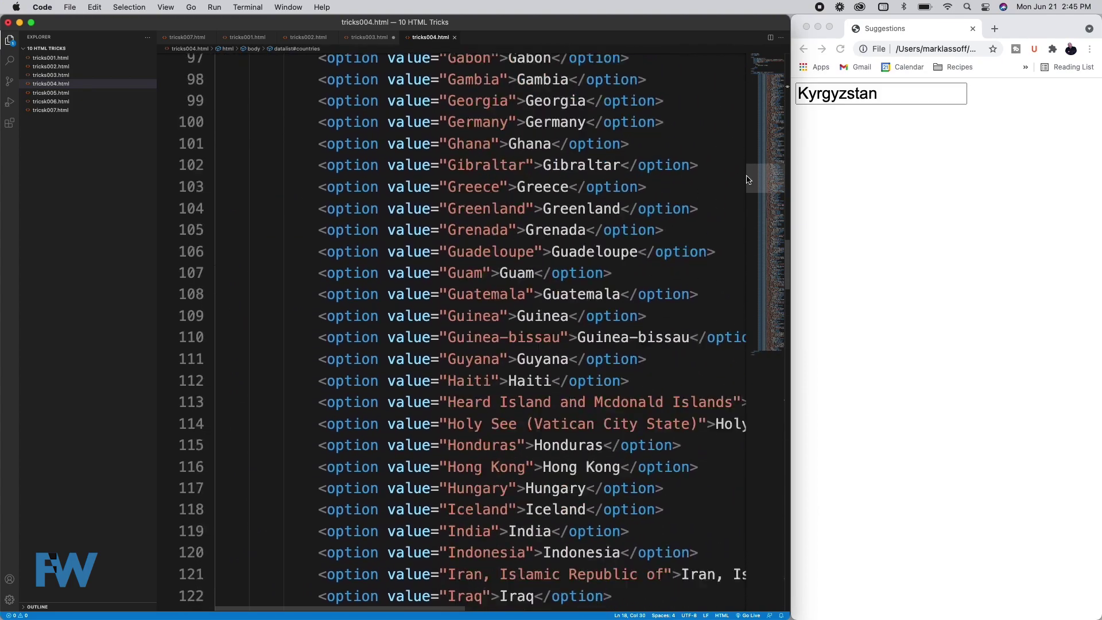
drag(765, 345, 749, 80)
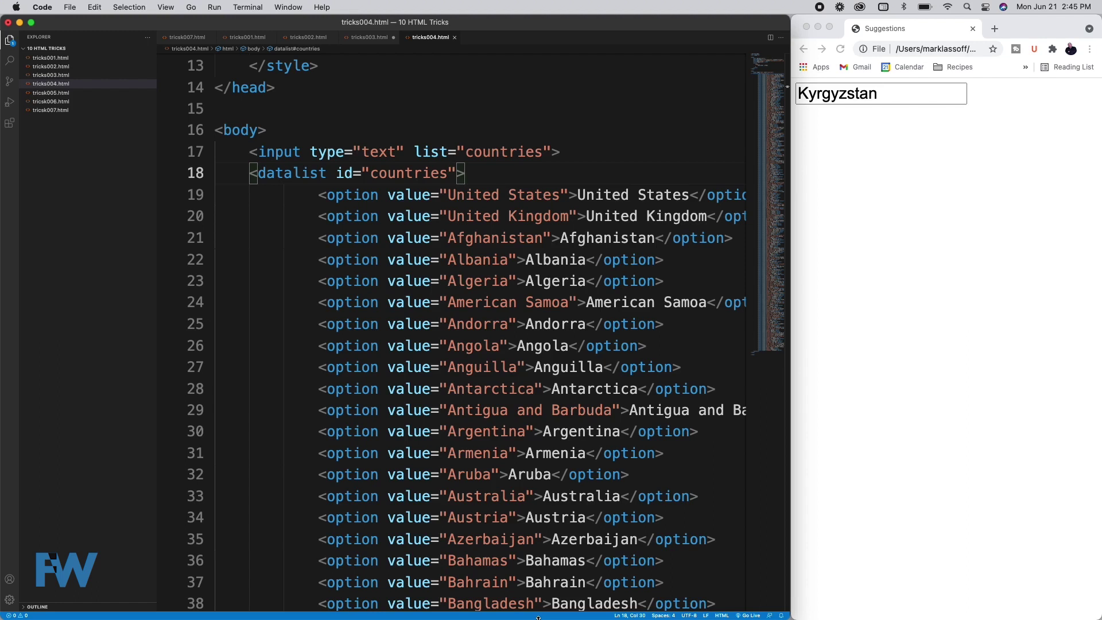
double_click(856, 96)
text(U)
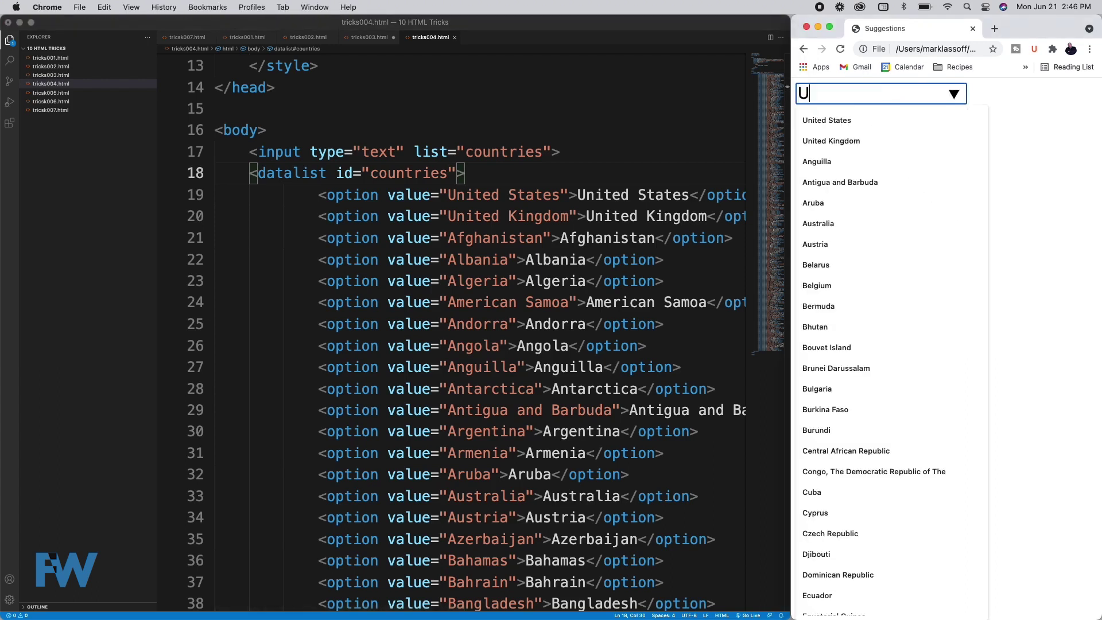
text(nitee)
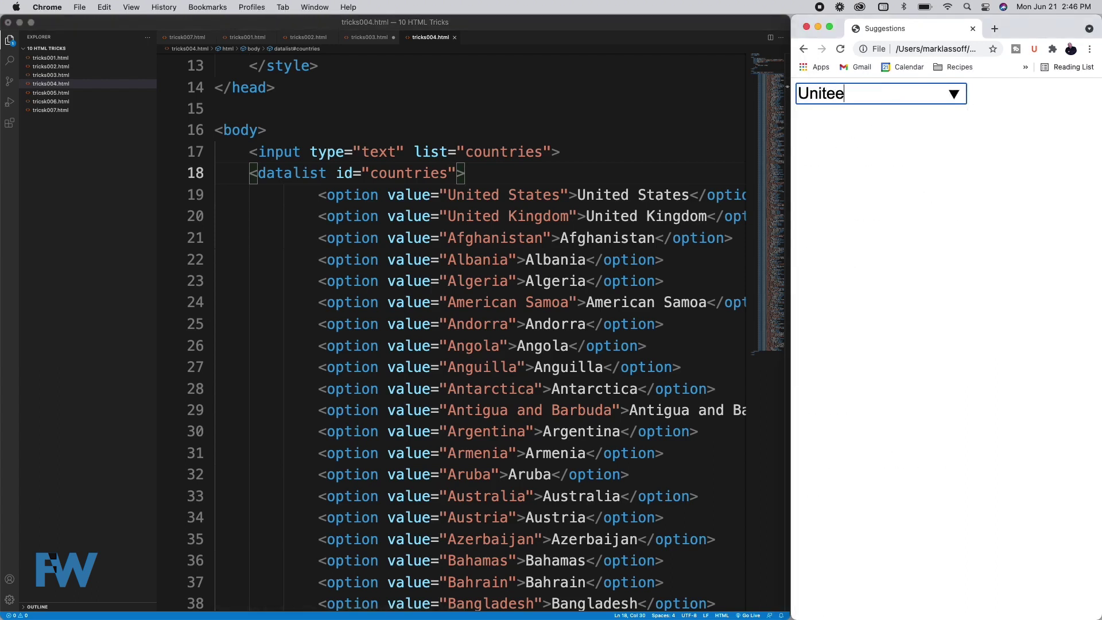
Pick United States from the suggestions, then select the text to replace it with Angola.
key(BackSpace)
text(d )
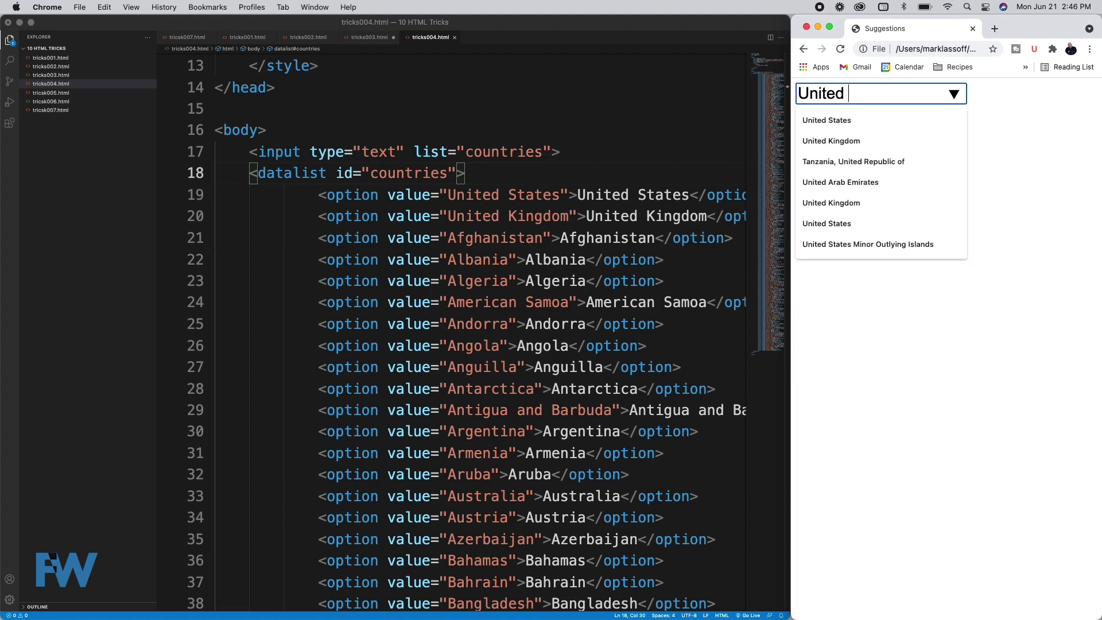
text(State)
key(Down)
key(Down)
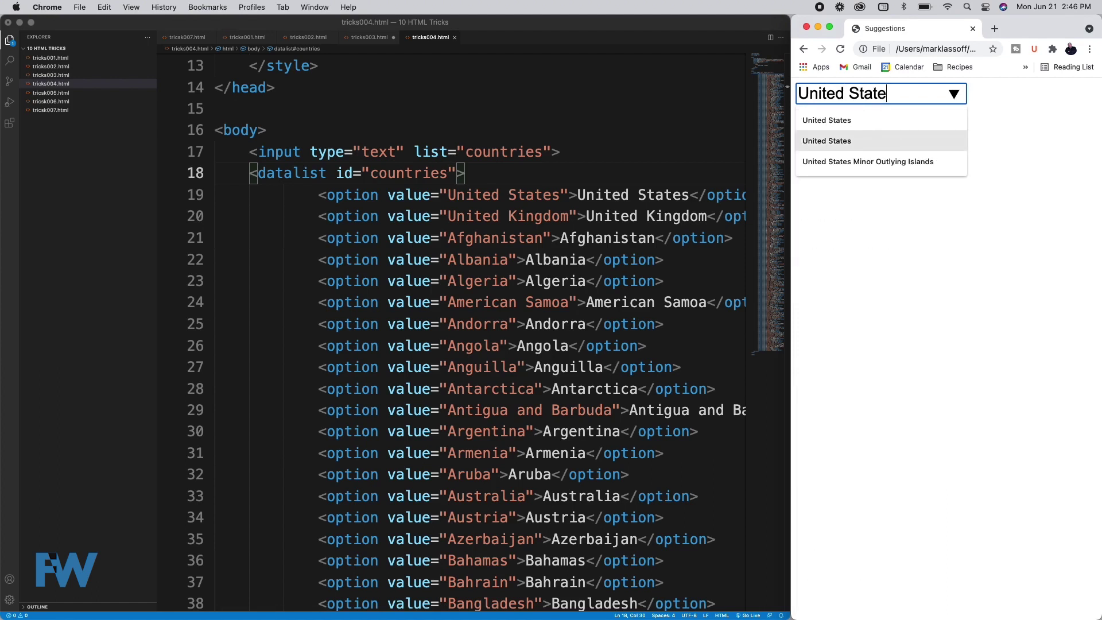
key(Return)
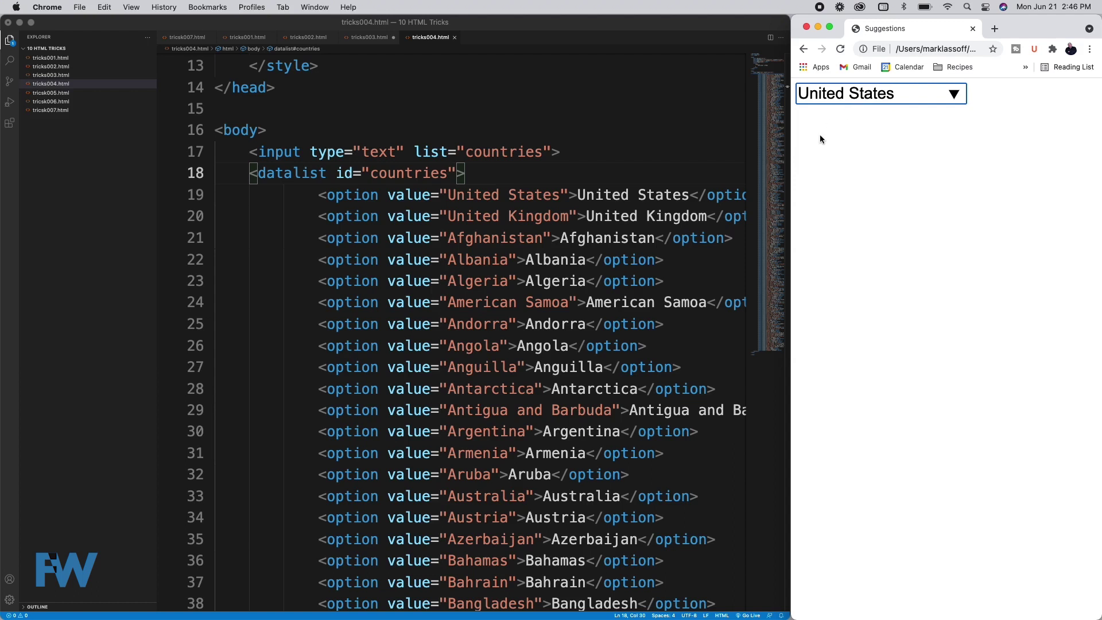
click(893, 94)
key(super+a)
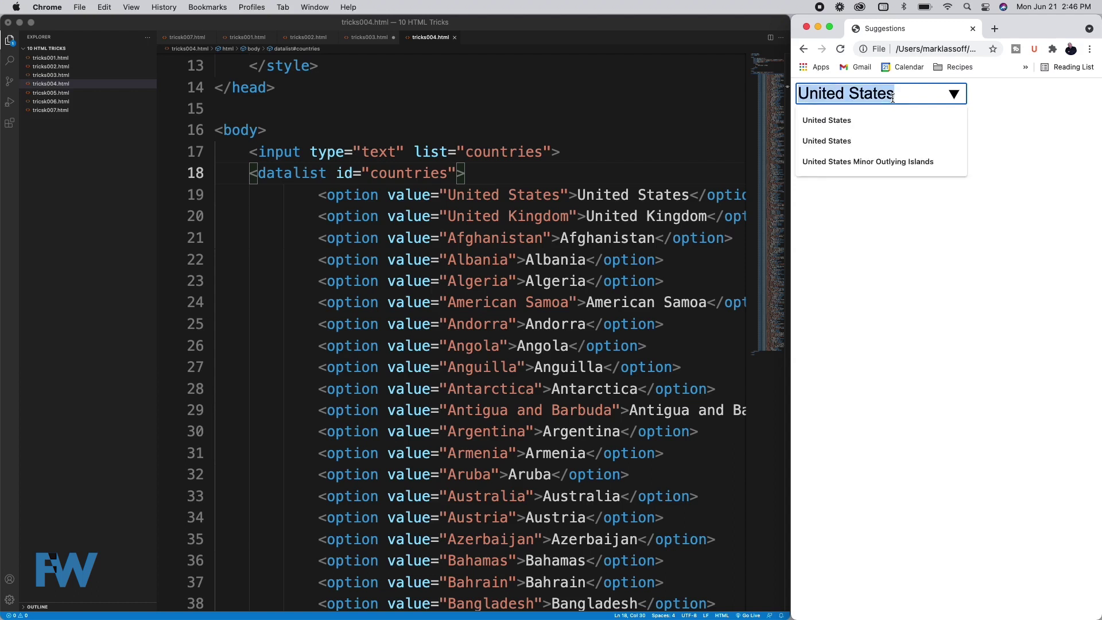
text(Ango)
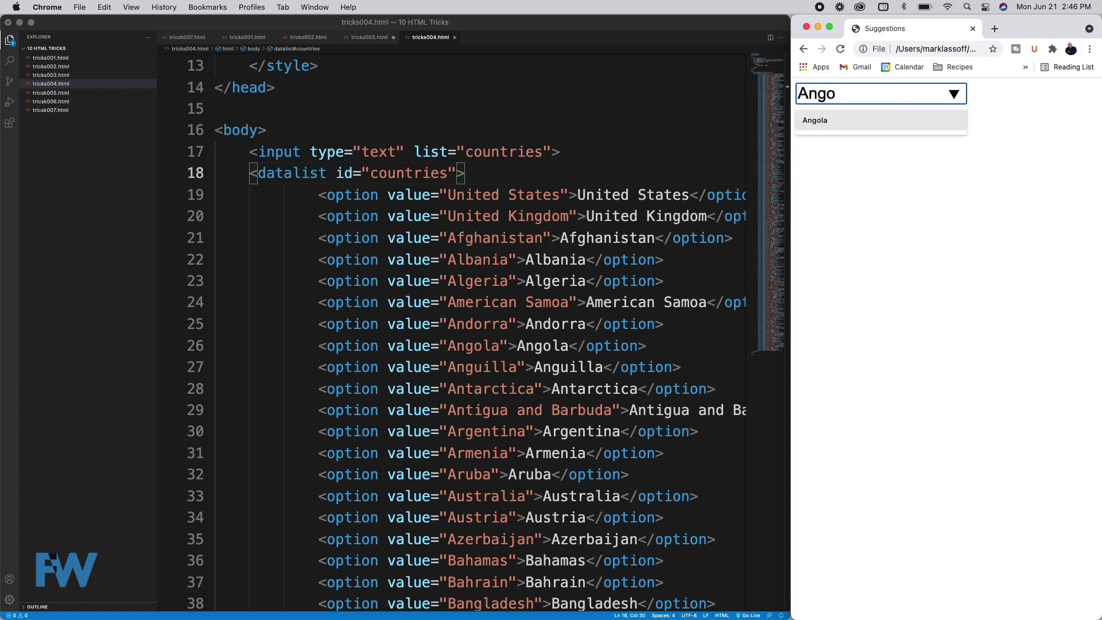
text(la)
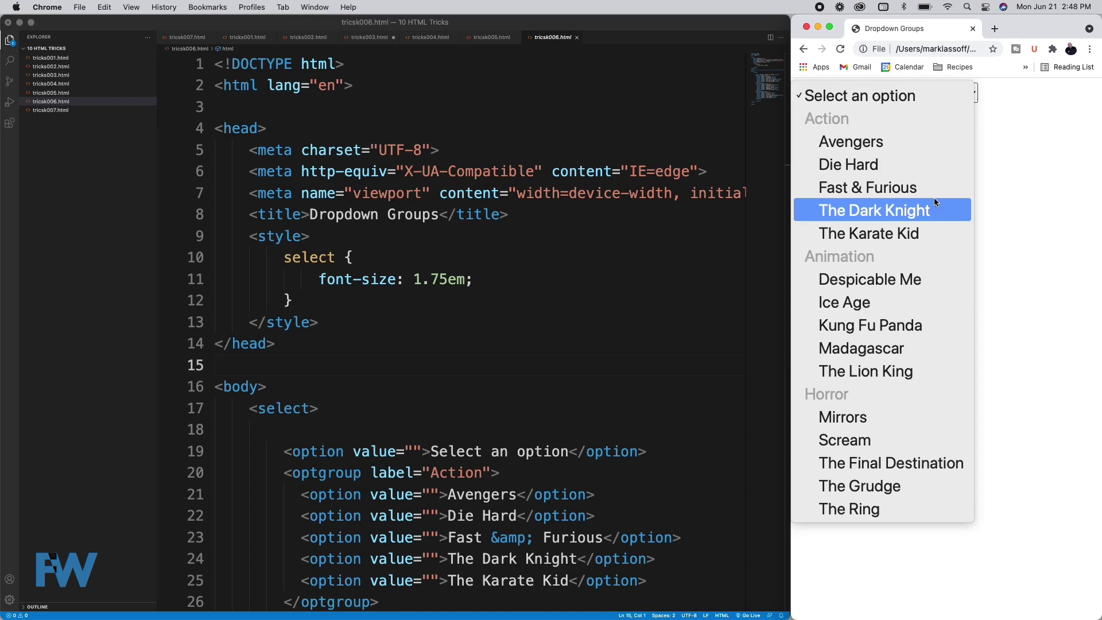
Pick The Karate Kid under Action in the grouped movie dropdown.
click(938, 233)
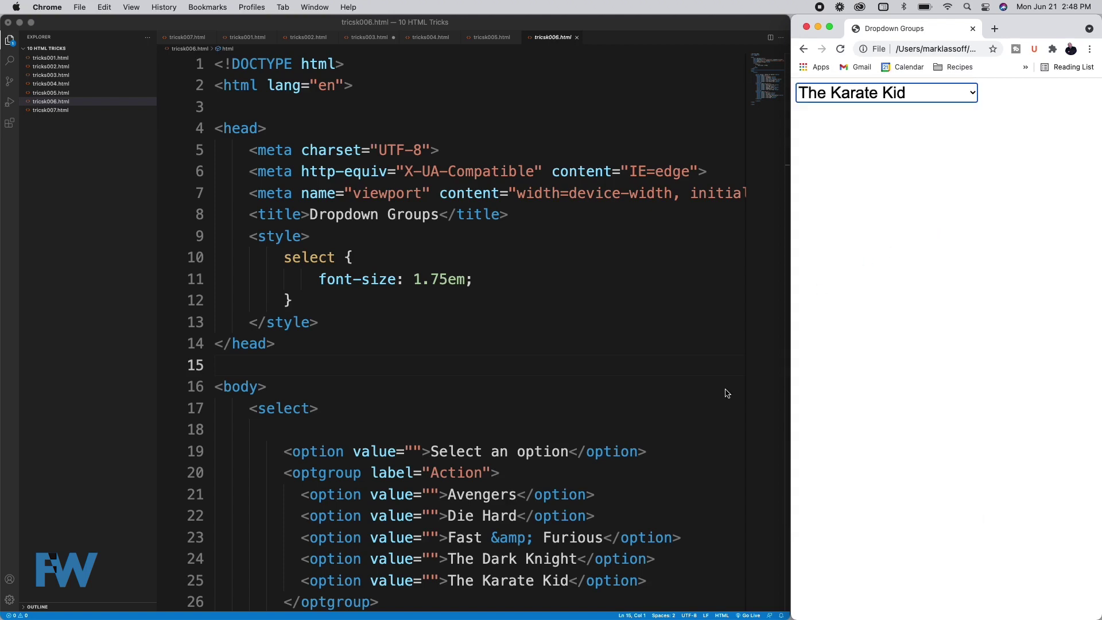
scroll(718, 411, down, 5)
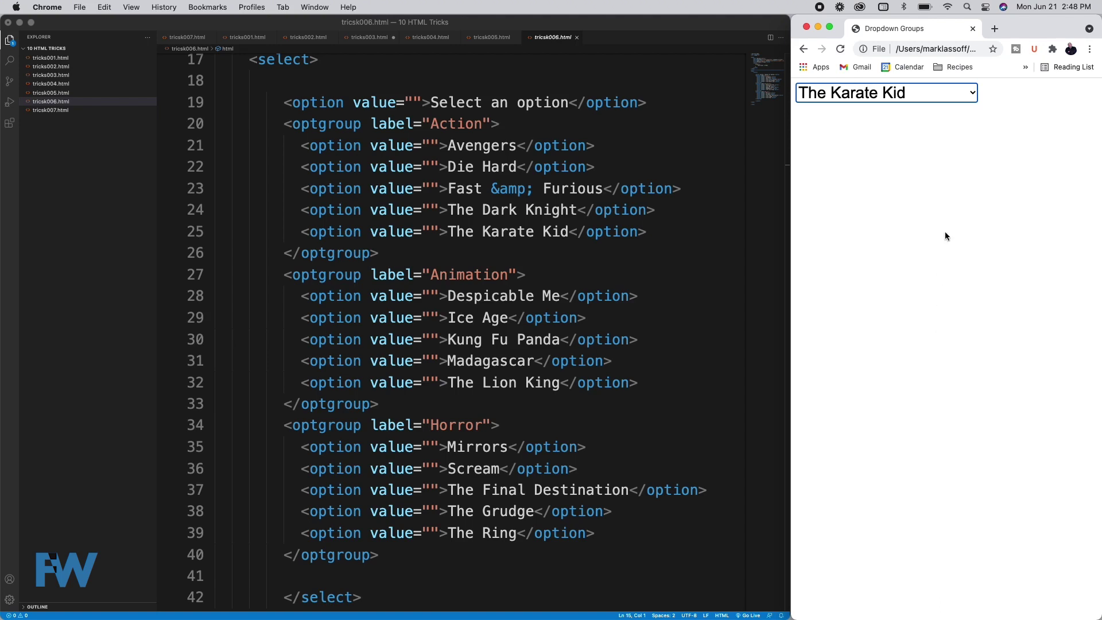
click(916, 97)
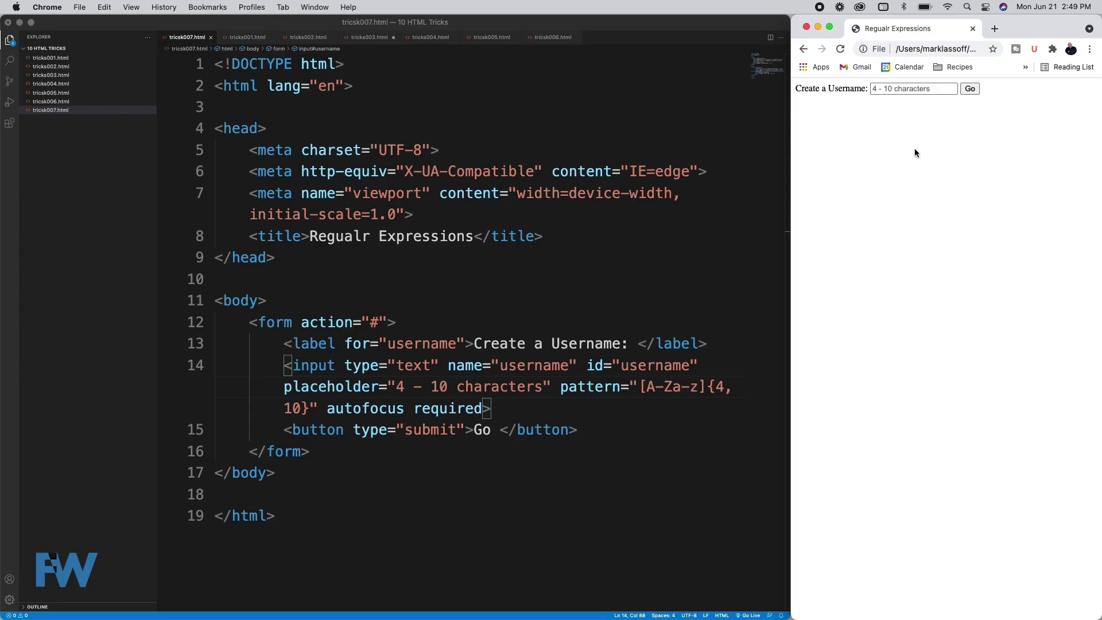
Submit the usernames Bob and The Karate Kid, then clear the field.
click(900, 89)
text(Bob)
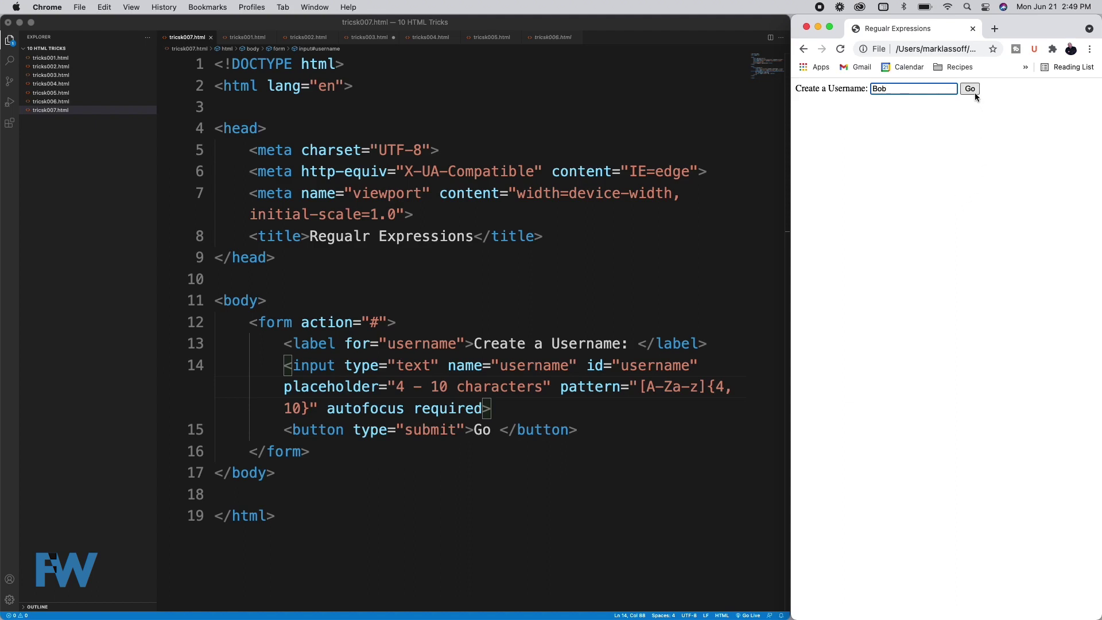
click(973, 89)
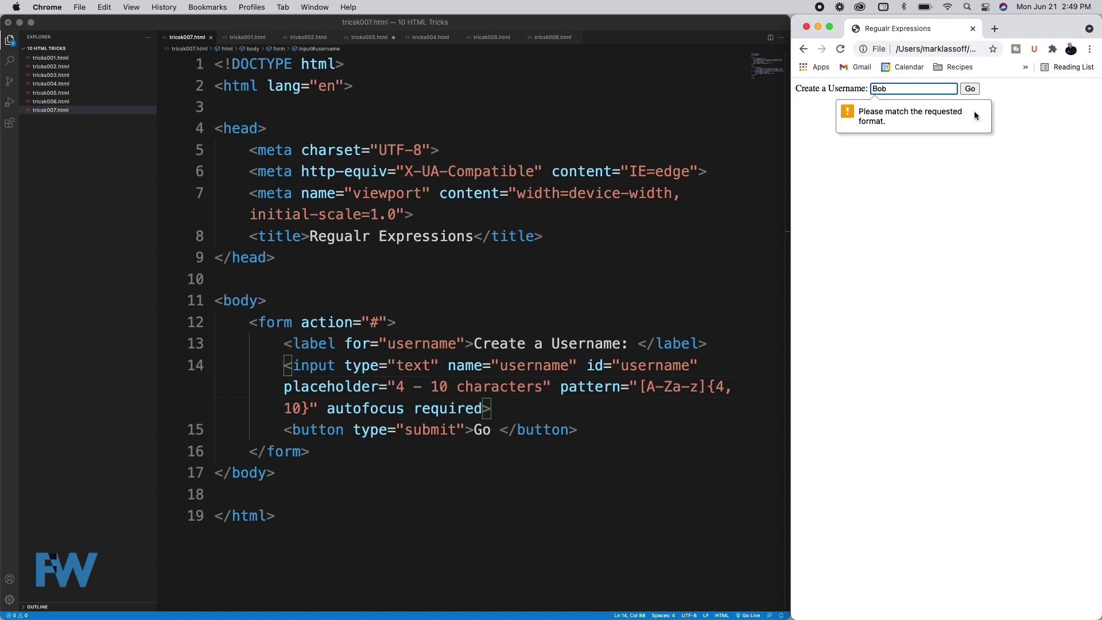
double_click(898, 88)
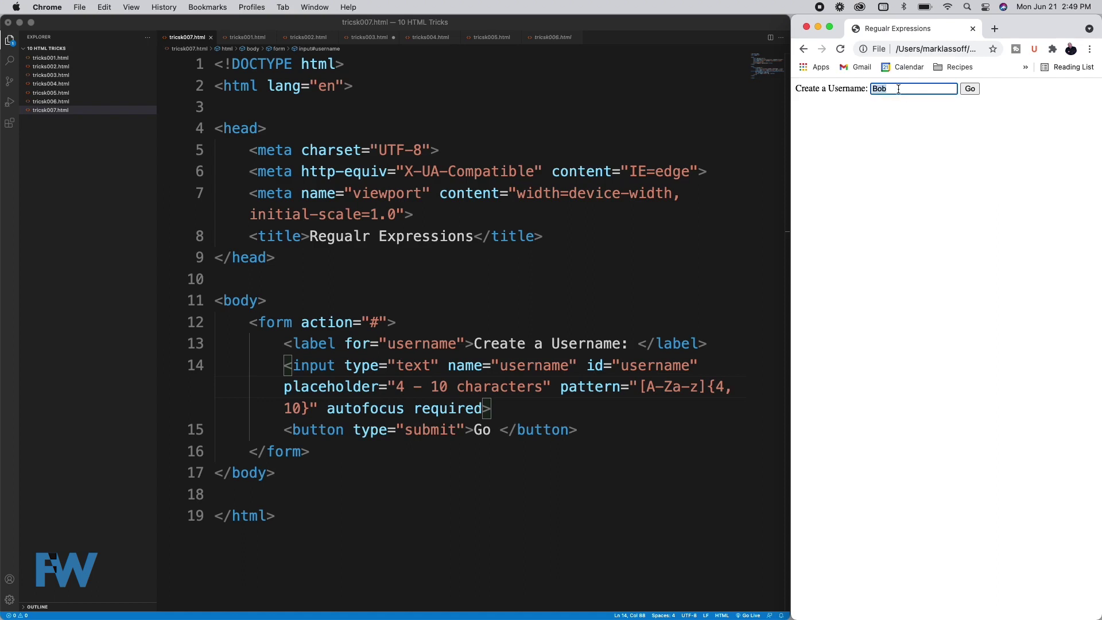
text(The Kara)
text(te Kid)
click(969, 89)
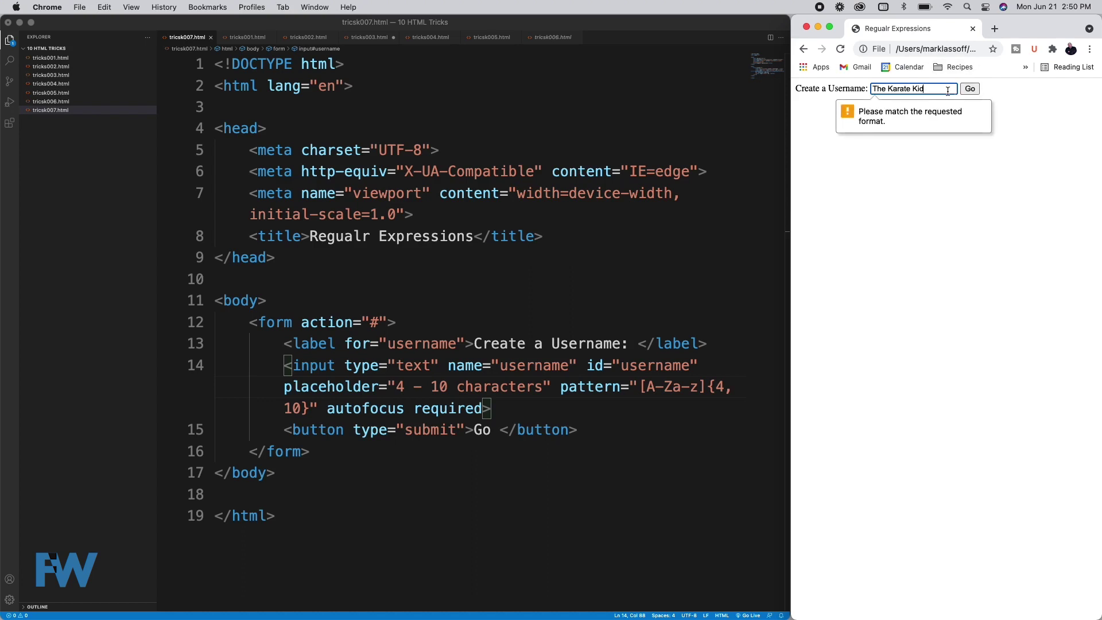
triple_click(948, 91)
key(BackSpace)
key(Return)
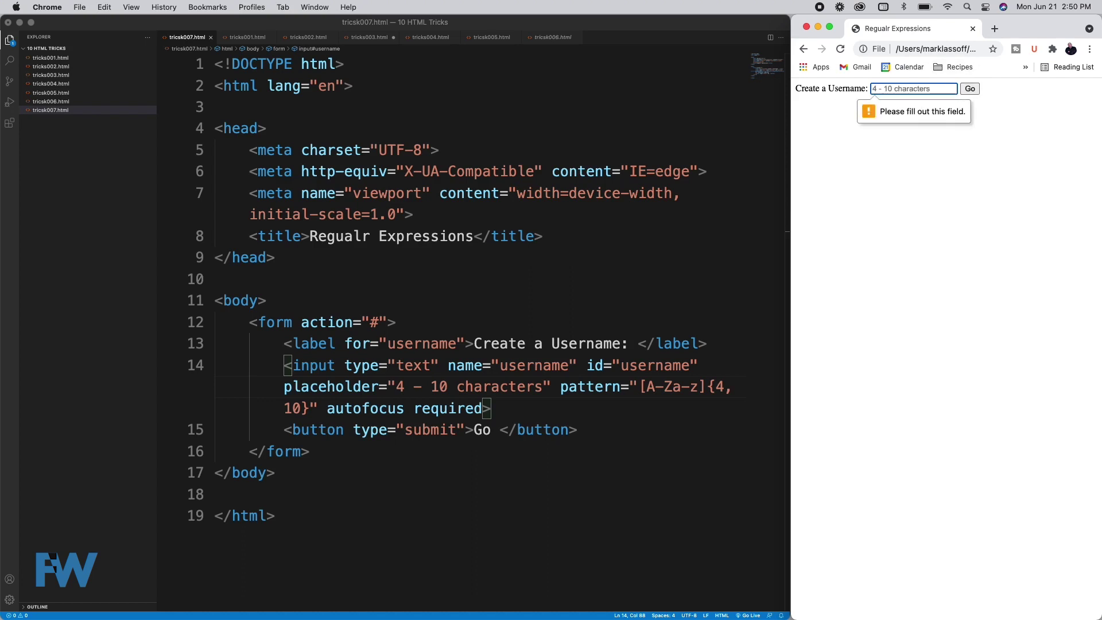
text(Mark)
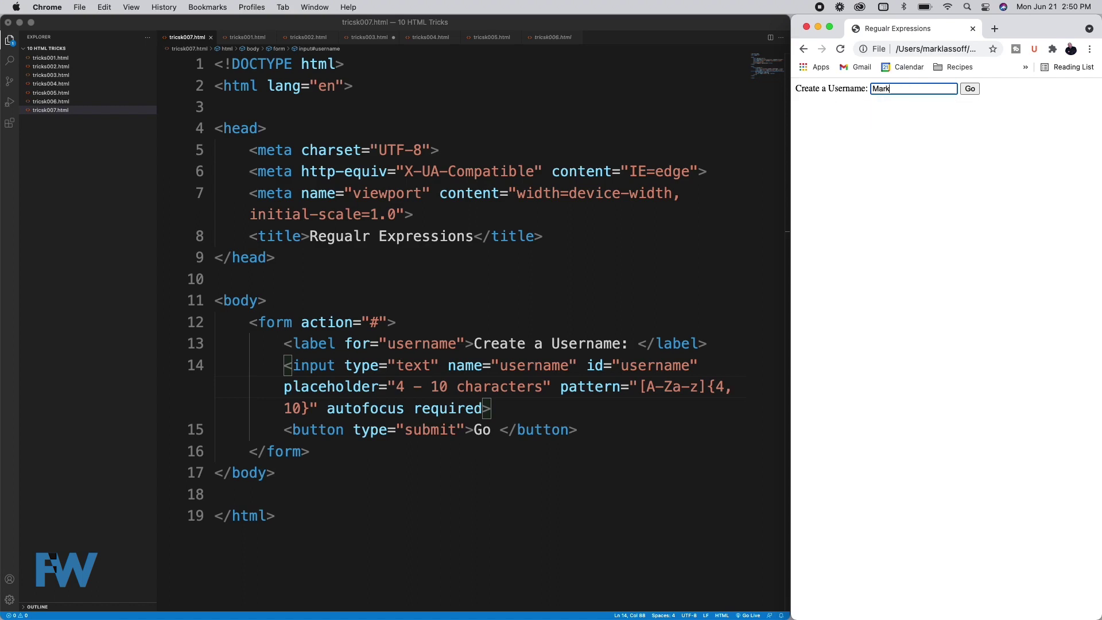
Submit Mark and a1 Steak, then remove the digit and space to submit aSteak.
click(969, 88)
text(a1)
text( Steak)
click(970, 89)
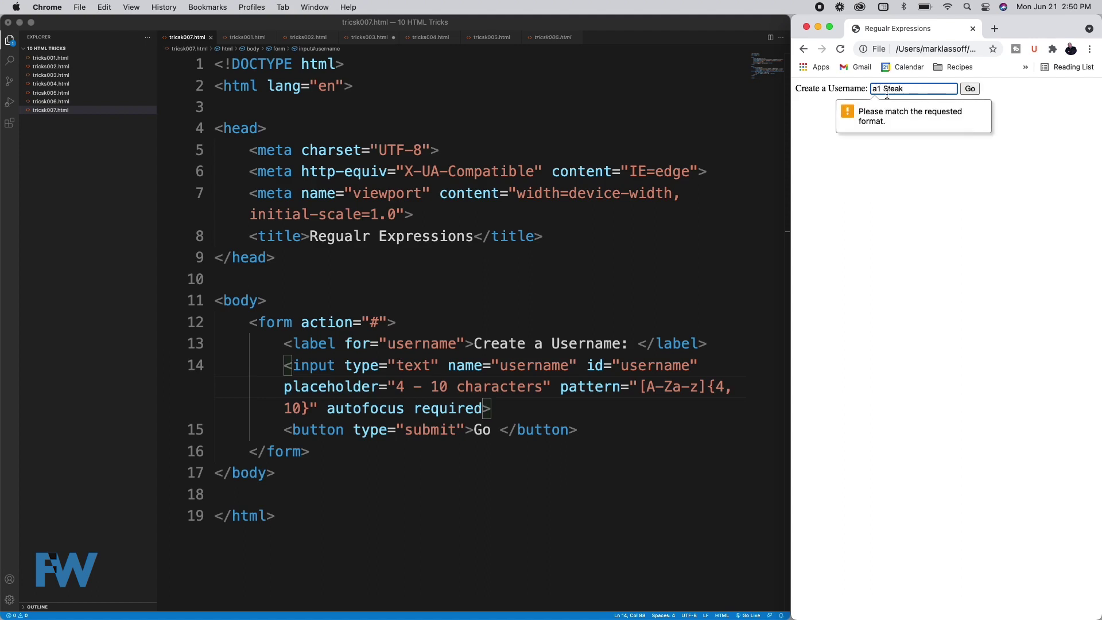
click(881, 88)
key(BackSpace)
click(971, 90)
click(973, 92)
key(BackSpace)
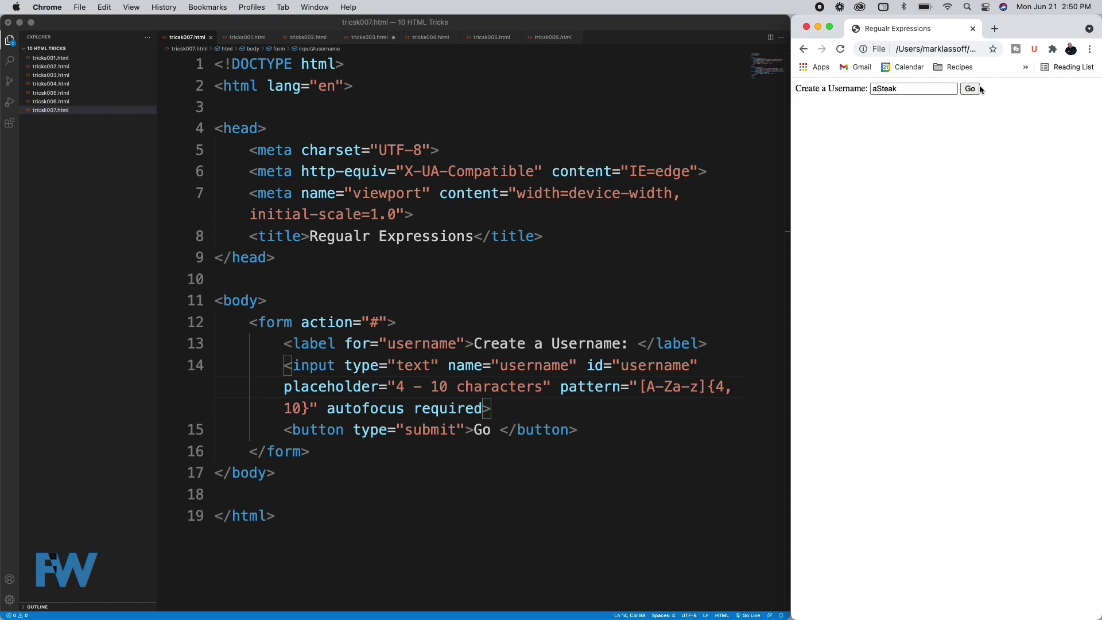
click(972, 89)
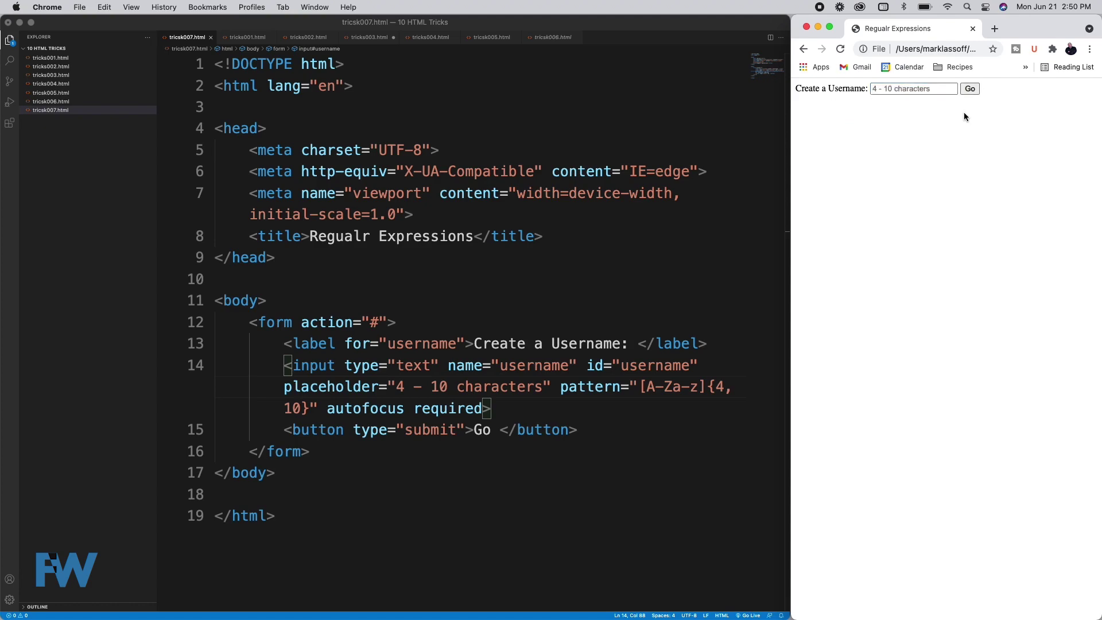